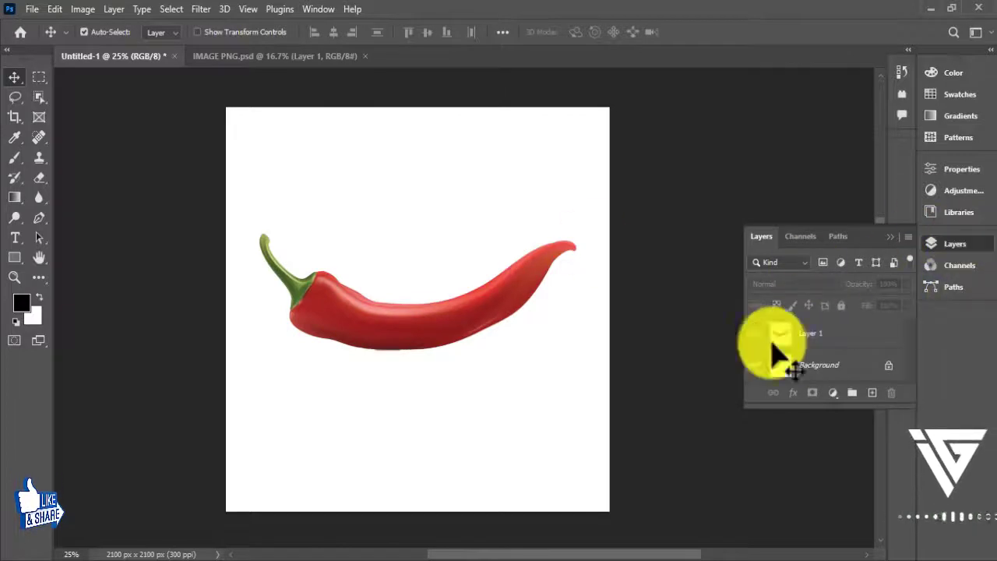
Step: Add the text "RED CHILLI" and enlarge it across the middle of the pepper
{"action": "left_click", "coordinate": [15, 238]}
{"action": "left_click", "coordinate": [343, 199]}
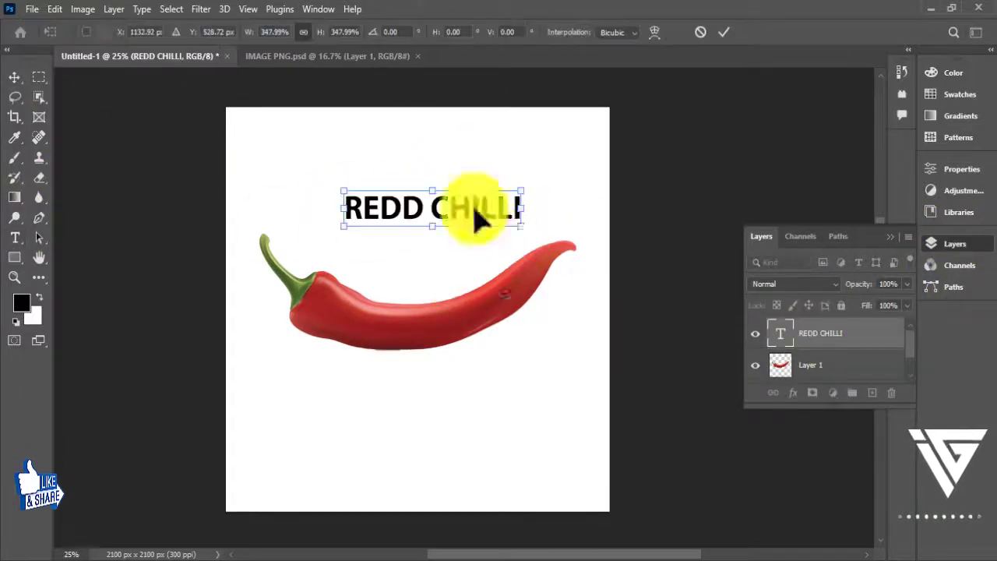
{"action": "key", "text": "ctrl+plus"}
{"action": "left_click_drag", "start_coordinate": [589, 289], "coordinate": [641, 249]}
{"action": "left_click_drag", "start_coordinate": [376, 332], "coordinate": [349, 358]}
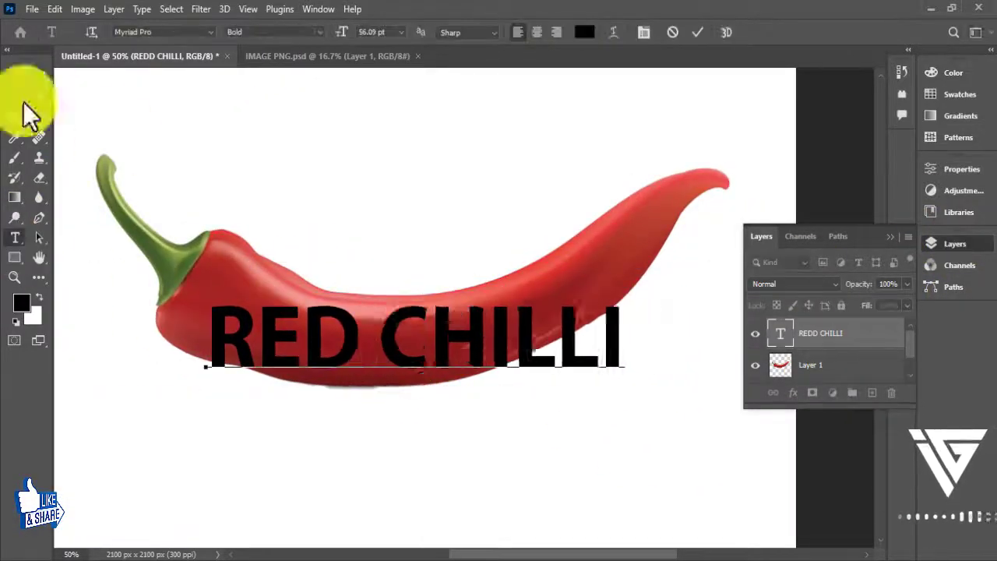
{"action": "left_click", "coordinate": [15, 77]}
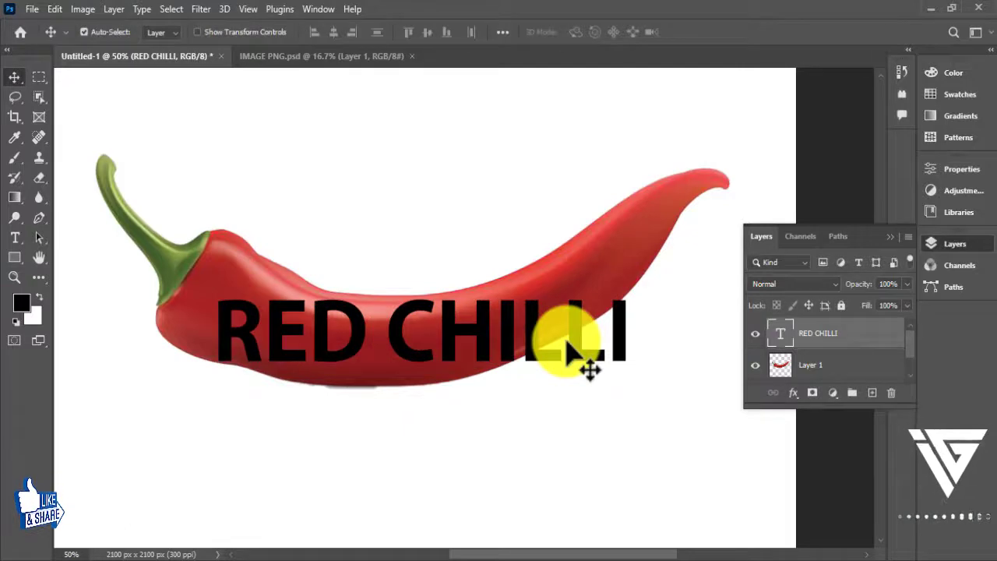
Step: Convert the RED CHILLI text layer to a smart object and shift it along the pepper
{"action": "right_click", "coordinate": [845, 332]}
{"action": "left_click", "coordinate": [774, 216]}
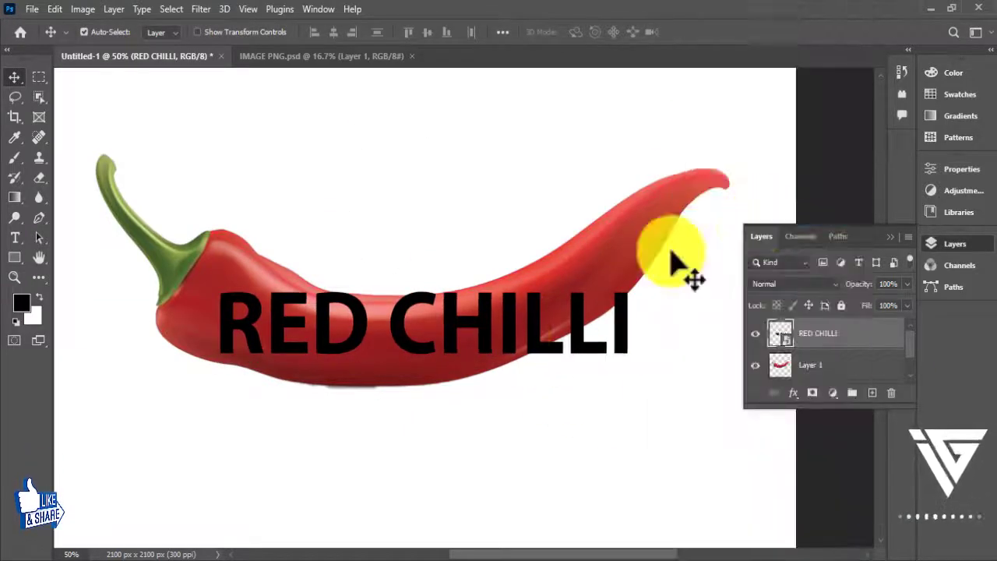
{"action": "left_click", "coordinate": [555, 335]}
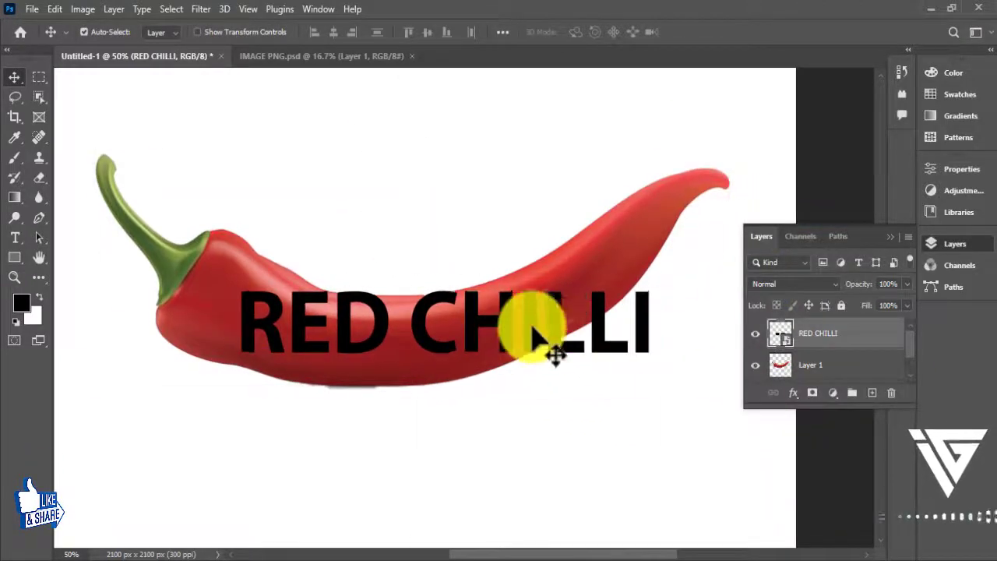
Step: Warp the start of the RED CHILLI text to follow the top and bottom outline of the pepper's stem-side half
{"action": "key", "text": "ctrl+t"}
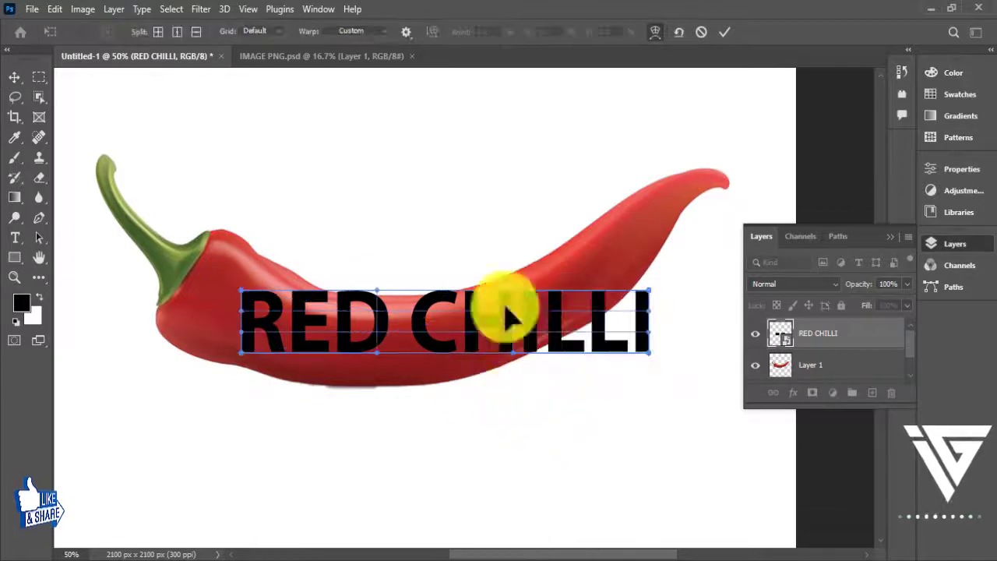
{"action": "key", "text": "ctrl+plus"}
{"action": "left_click_drag", "start_coordinate": [193, 292], "coordinate": [200, 242]}
{"action": "left_click_drag", "start_coordinate": [192, 376], "coordinate": [190, 388]}
{"action": "left_click_drag", "start_coordinate": [416, 473], "coordinate": [320, 495]}
{"action": "left_click_drag", "start_coordinate": [277, 400], "coordinate": [290, 475]}
{"action": "left_click_drag", "start_coordinate": [281, 314], "coordinate": [266, 367]}
Step: Warp the end of the RED CHILLI text upward to fit the pepper's outline toward the tip
{"action": "left_click_drag", "start_coordinate": [644, 314], "coordinate": [570, 220]}
{"action": "left_click_drag", "start_coordinate": [644, 370], "coordinate": [582, 306]}
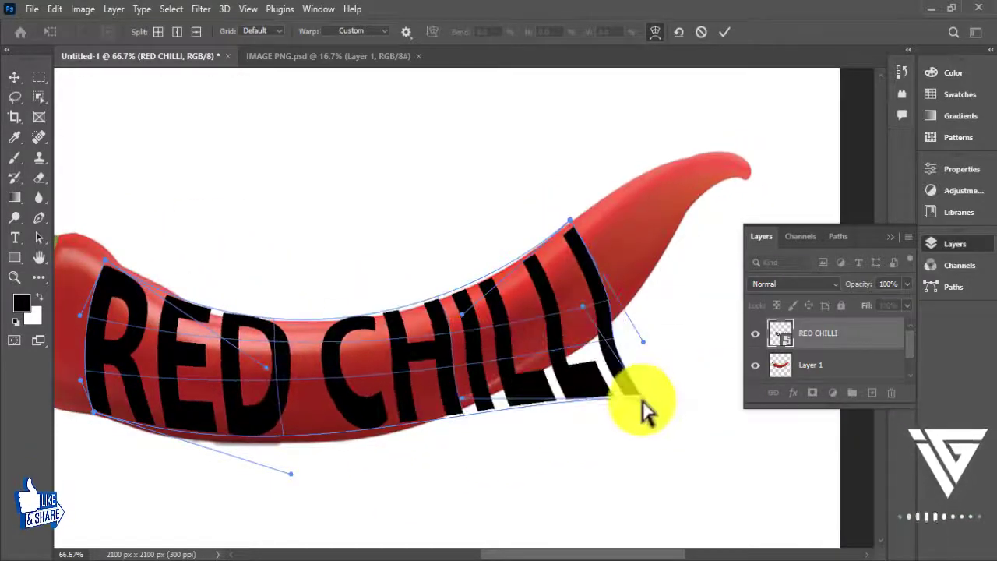
{"action": "left_click_drag", "start_coordinate": [643, 398], "coordinate": [601, 341]}
{"action": "left_click_drag", "start_coordinate": [461, 400], "coordinate": [457, 423]}
{"action": "left_click_drag", "start_coordinate": [461, 314], "coordinate": [460, 327]}
{"action": "left_click_drag", "start_coordinate": [644, 341], "coordinate": [574, 294]}
{"action": "left_click_drag", "start_coordinate": [602, 342], "coordinate": [597, 335]}
{"action": "left_click_drag", "start_coordinate": [543, 440], "coordinate": [591, 434]}
{"action": "left_click_drag", "start_coordinate": [505, 416], "coordinate": [496, 434]}
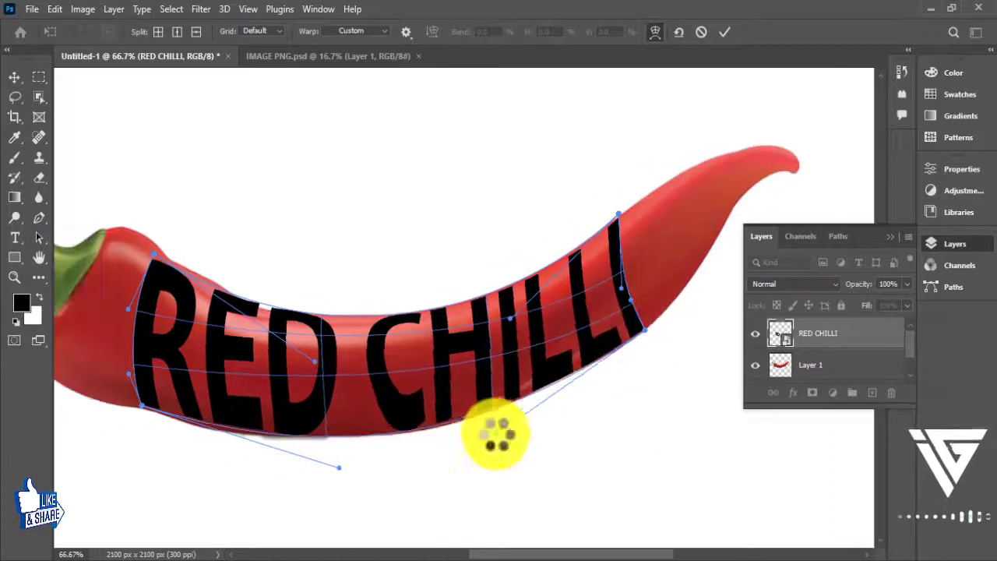
Step: Refine the upper curve of the RED CHILLI text and apply the warp
{"action": "left_click_drag", "start_coordinate": [314, 361], "coordinate": [317, 365]}
{"action": "left_click_drag", "start_coordinate": [155, 254], "coordinate": [154, 242]}
{"action": "left_click_drag", "start_coordinate": [318, 355], "coordinate": [315, 379]}
{"action": "left_click_drag", "start_coordinate": [511, 322], "coordinate": [502, 324]}
{"action": "left_click_drag", "start_coordinate": [280, 361], "coordinate": [426, 370]}
{"action": "key", "text": "Return"}
{"action": "left_click_drag", "start_coordinate": [562, 253], "coordinate": [467, 241]}
{"action": "key", "text": "ctrl+minus"}
{"action": "key", "text": "ctrl+minus"}
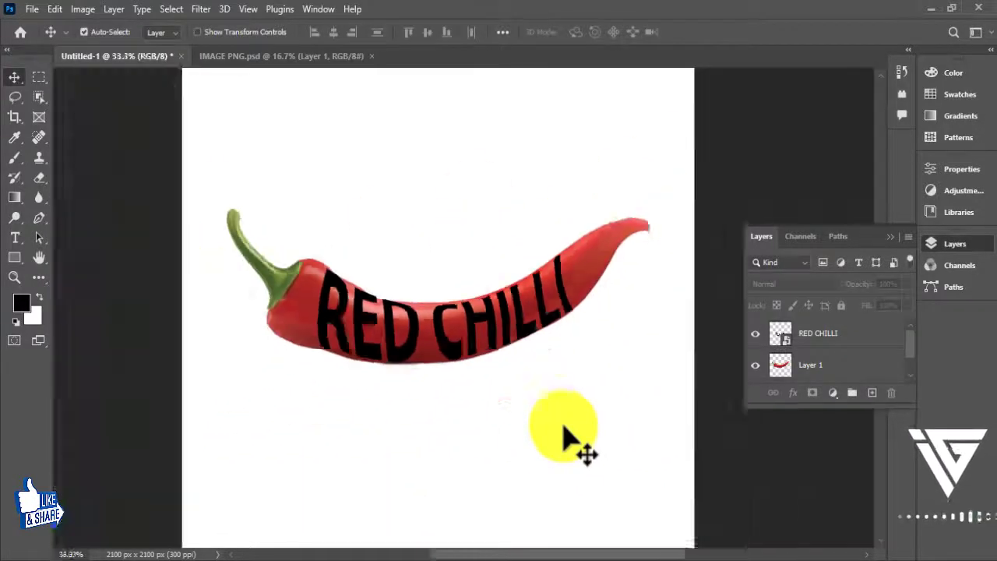
Step: Add the text "RED" in black above the pepper
{"action": "key", "text": "ctrl+plus"}
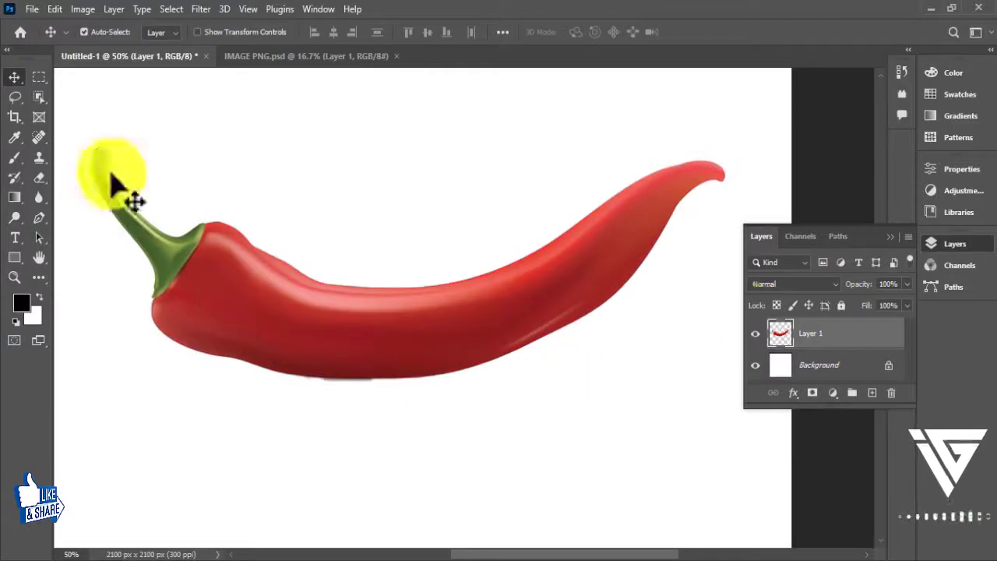
{"action": "left_click", "coordinate": [322, 175]}
{"action": "type", "text": "RED"}
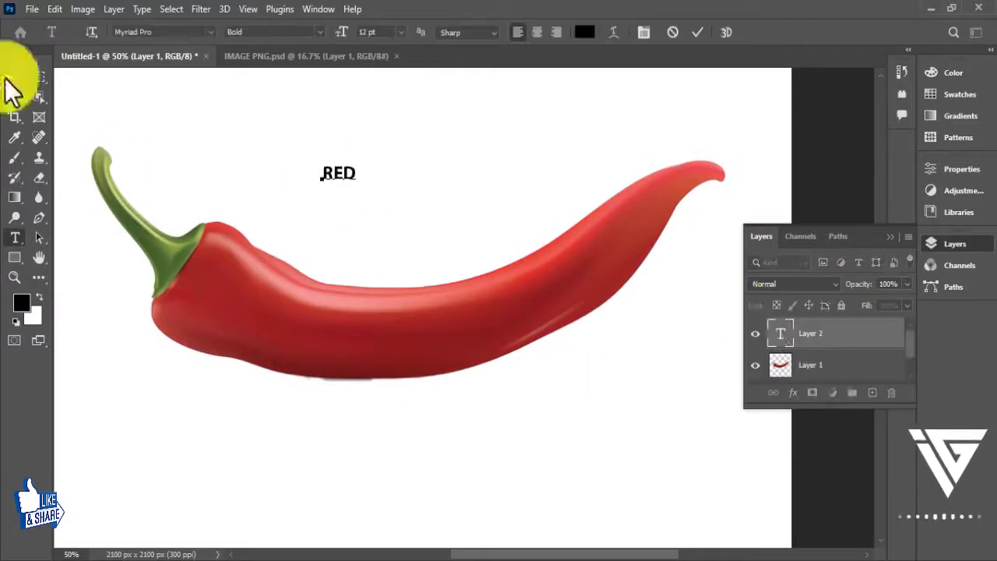
{"action": "left_click", "coordinate": [14, 76]}
Step: Enlarge the RED text, place it over the middle of the pepper, and convert it to a smart object
{"action": "key", "text": "ctrl+t"}
{"action": "left_click_drag", "start_coordinate": [359, 181], "coordinate": [592, 349]}
{"action": "left_click_drag", "start_coordinate": [549, 257], "coordinate": [491, 322]}
{"action": "left_click_drag", "start_coordinate": [532, 278], "coordinate": [564, 231]}
{"action": "key", "text": "Return"}
{"action": "right_click", "coordinate": [829, 334]}
{"action": "left_click", "coordinate": [689, 213]}
Step: Warp the RED text so its top and bottom edges follow the pepper's outline, and apply the warp
{"action": "key", "text": "ctrl+t"}
{"action": "right_click", "coordinate": [530, 317]}
{"action": "left_click", "coordinate": [571, 177]}
{"action": "key", "text": "ctrl+plus"}
{"action": "left_click_drag", "start_coordinate": [572, 395], "coordinate": [566, 347]}
{"action": "left_click_drag", "start_coordinate": [569, 318], "coordinate": [567, 284]}
{"action": "left_click_drag", "start_coordinate": [293, 281], "coordinate": [291, 278]}
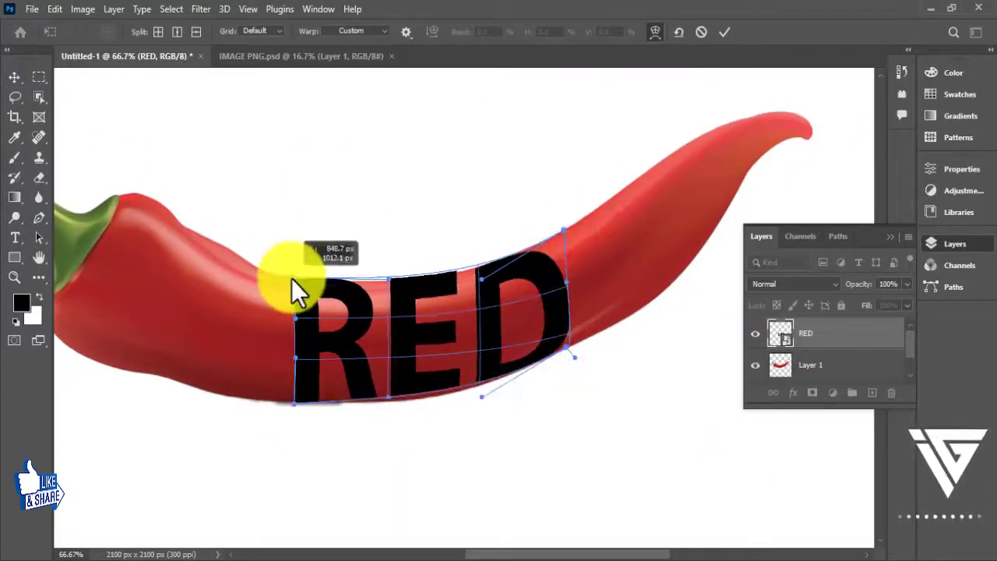
{"action": "left_click_drag", "start_coordinate": [388, 397], "coordinate": [397, 402]}
{"action": "left_click", "coordinate": [722, 32]}
{"action": "key", "text": "ctrl+minus"}
{"action": "key", "text": "ctrl+plus"}
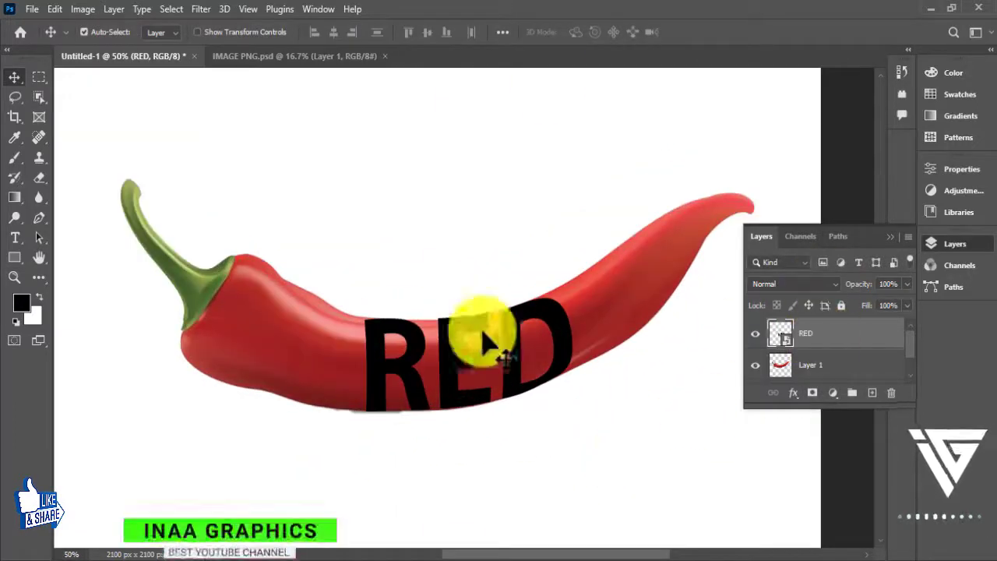
Step: Mask the pepper layer with a selection loaded from the RED lettering and hide the RED layer
{"action": "left_click", "coordinate": [781, 334], "text": "ctrl"}
{"action": "left_click", "coordinate": [809, 366]}
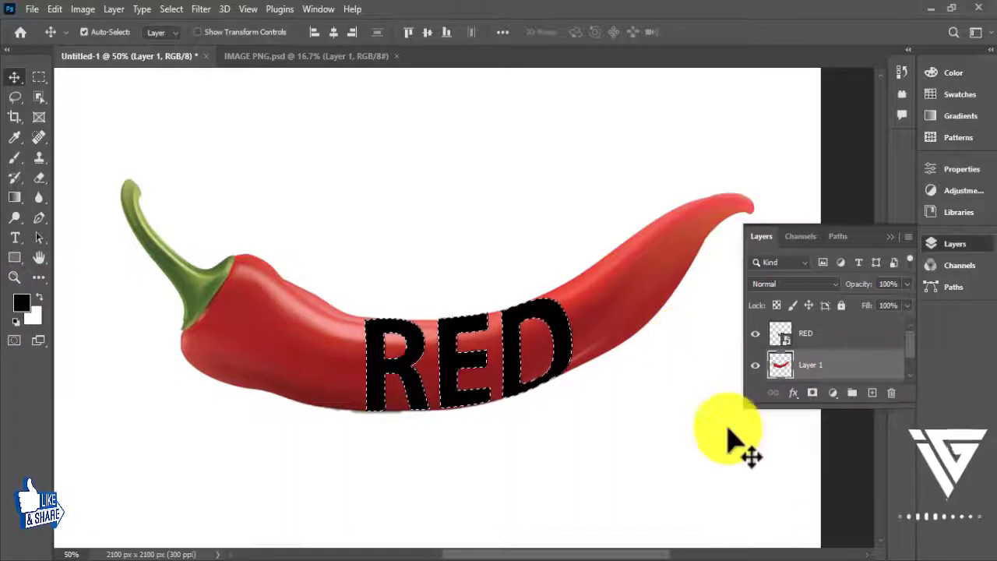
{"action": "left_click", "coordinate": [813, 392]}
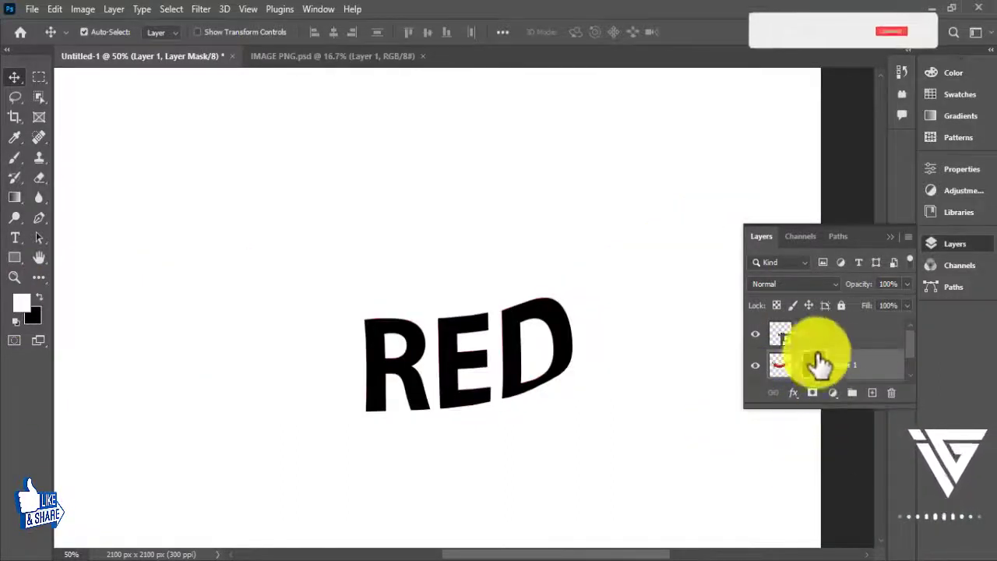
{"action": "left_click", "coordinate": [755, 332]}
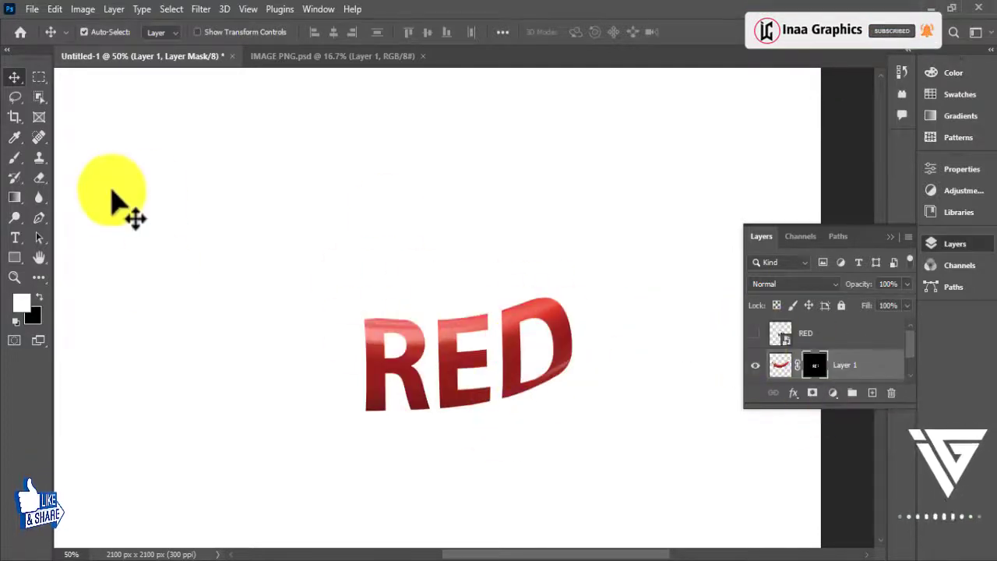
Step: Set up a 180 px brush with white as the foreground colour for painting on the pepper's mask
{"action": "key", "text": "ctrl+minus"}
{"action": "left_click", "coordinate": [14, 159]}
{"action": "left_click", "coordinate": [105, 32]}
{"action": "left_click_drag", "start_coordinate": [84, 116], "coordinate": [175, 116]}
{"action": "left_click", "coordinate": [141, 81]}
{"action": "key", "text": "Return"}
{"action": "key", "text": "ctrl+plus"}
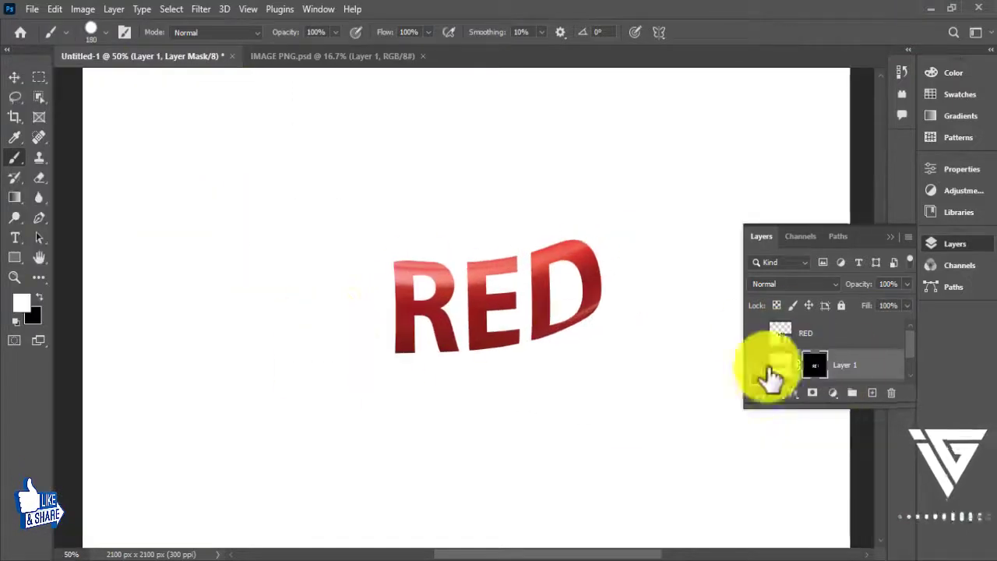
Step: Paint white on the pepper's mask to reveal the stem and body up to the letter R
{"action": "mouse_move", "coordinate": [347, 318]}
{"action": "left_mouse_down"}
{"action": "mouse_move", "coordinate": [148, 171]}
{"action": "mouse_move", "coordinate": [149, 211]}
{"action": "mouse_move", "coordinate": [265, 265]}
{"action": "left_mouse_up"}
{"action": "key", "text": "ctrl+plus"}
{"action": "key", "text": "space"}
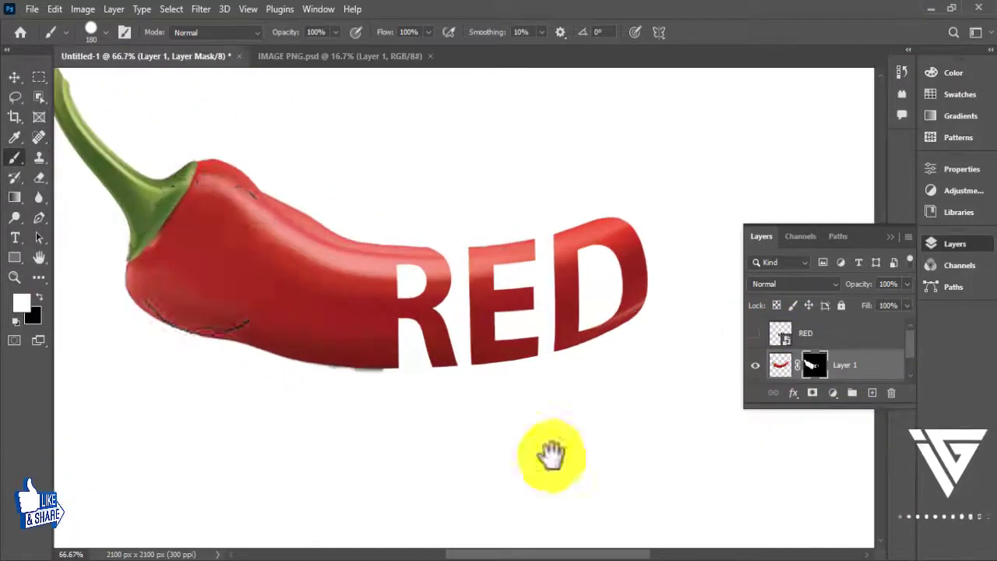
Step: Reveal the pepper's tip side up to the letter D on the mask, reducing the brush to 100 px
{"action": "left_click_drag", "start_coordinate": [550, 456], "coordinate": [248, 520]}
{"action": "left_click_drag", "start_coordinate": [489, 238], "coordinate": [386, 376]}
{"action": "key", "text": "bracketleft"}
{"action": "key", "text": "bracketleft"}
{"action": "key", "text": "bracketleft"}
{"action": "key", "text": "bracketleft"}
{"action": "mouse_move", "coordinate": [341, 405]}
{"action": "left_mouse_down"}
{"action": "mouse_move", "coordinate": [340, 283]}
{"action": "mouse_move", "coordinate": [387, 309]}
{"action": "left_mouse_up"}
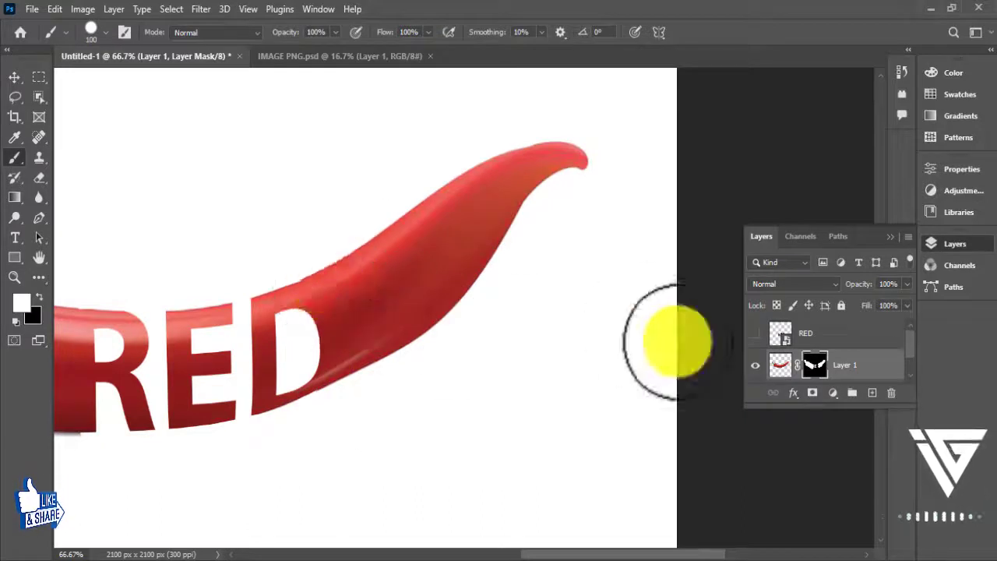
{"action": "key", "text": "ctrl+minus"}
{"action": "key", "text": "ctrl+minus"}
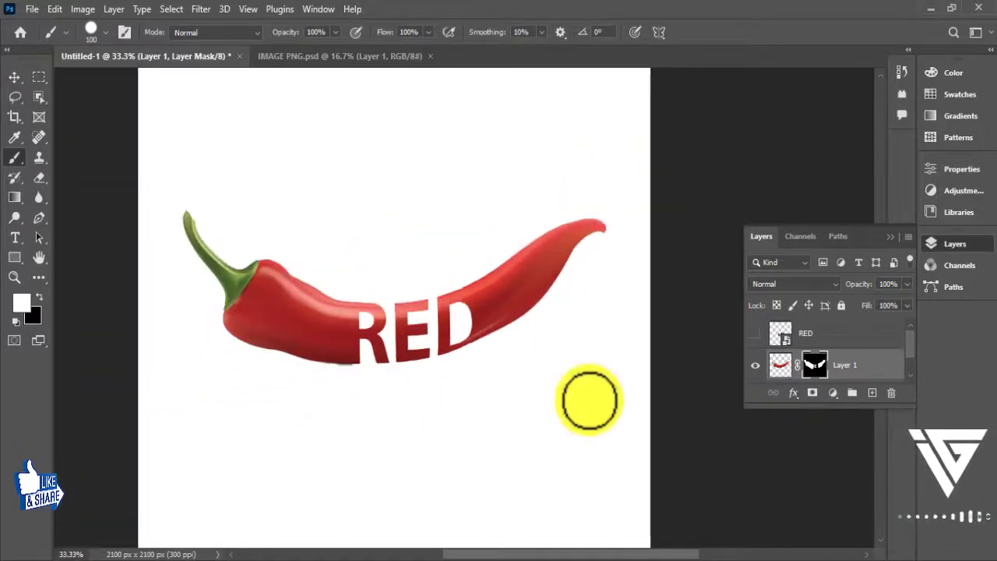
{"action": "key", "text": "ctrl+minus"}
{"action": "key", "text": "v"}
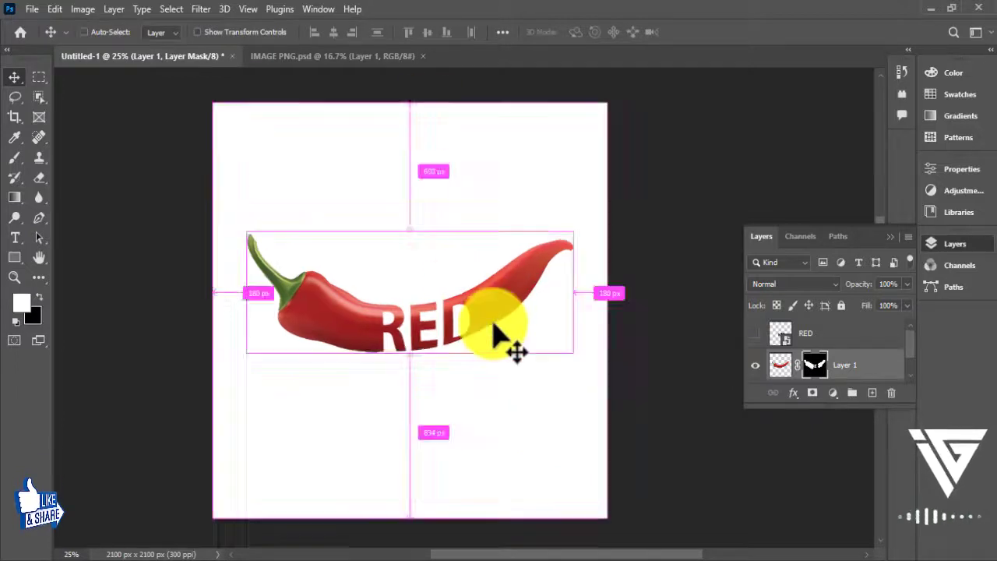
{"action": "key", "text": "ctrl+plus"}
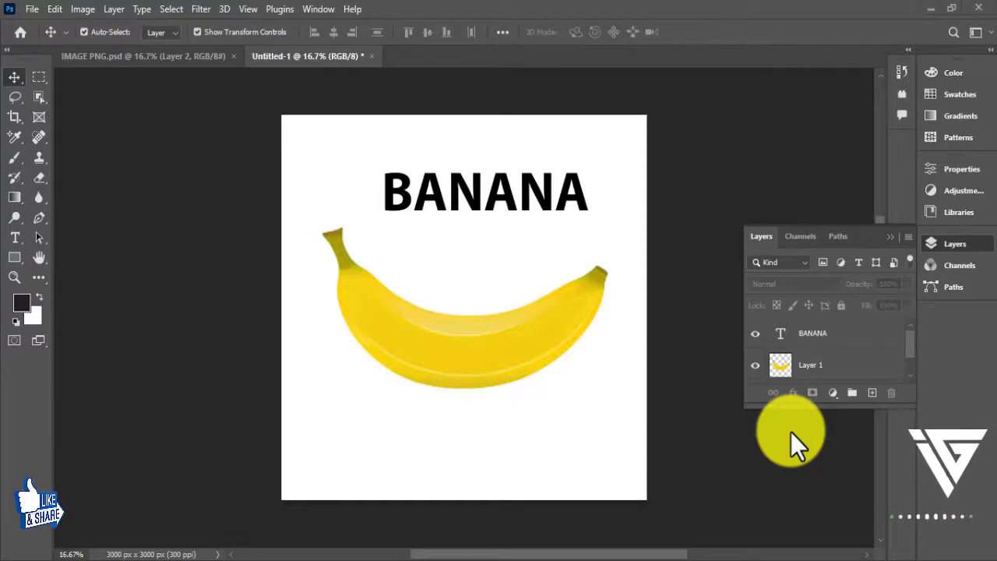
Step: Move the BANANA text down onto the middle of the banana
{"action": "scroll", "coordinate": [554, 237], "scroll_direction": "up", "scroll_amount": 1}
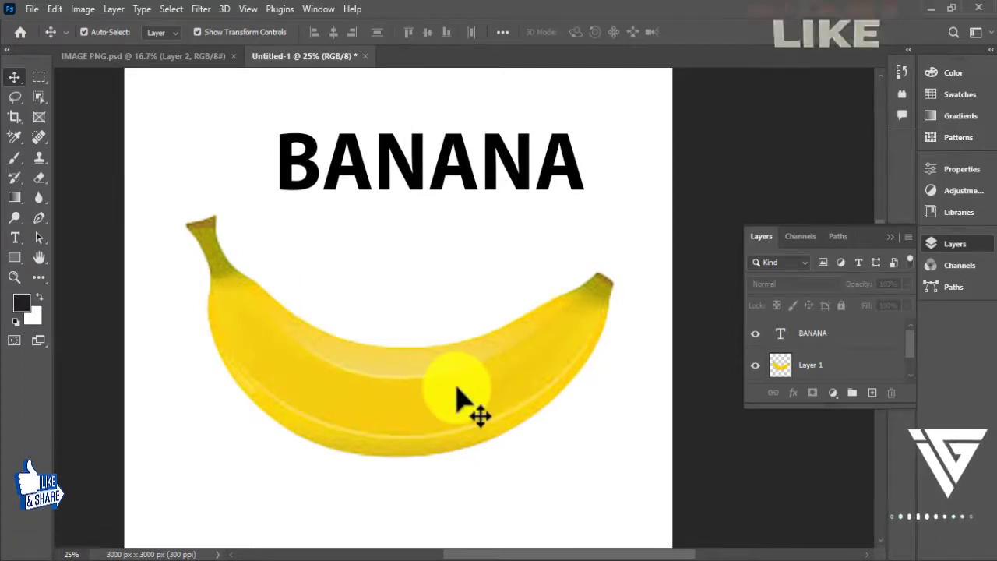
{"action": "left_click_drag", "start_coordinate": [522, 191], "coordinate": [515, 385]}
{"action": "key", "text": "ctrl+plus"}
{"action": "left_click_drag", "start_coordinate": [652, 414], "coordinate": [658, 327]}
{"action": "left_click_drag", "start_coordinate": [504, 299], "coordinate": [510, 317]}
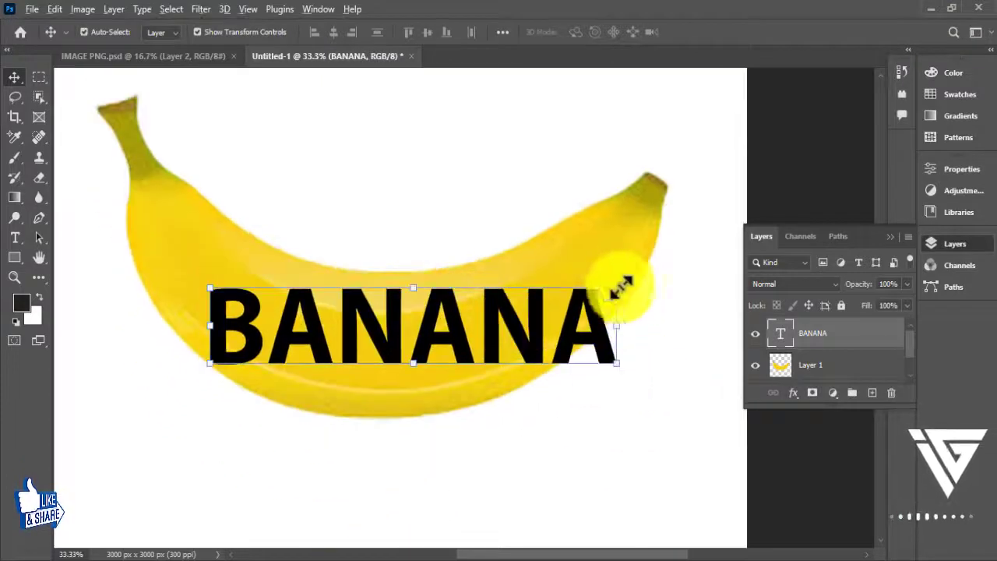
Step: Enlarge the BANANA text to about 114% centred over the banana, apply it, and convert the layer to a smart object
{"action": "left_click", "coordinate": [620, 287]}
{"action": "left_click_drag", "start_coordinate": [618, 272], "coordinate": [675, 234]}
{"action": "left_click_drag", "start_coordinate": [564, 321], "coordinate": [499, 350]}
{"action": "left_click_drag", "start_coordinate": [620, 283], "coordinate": [603, 288]}
{"action": "left_click_drag", "start_coordinate": [438, 358], "coordinate": [459, 345]}
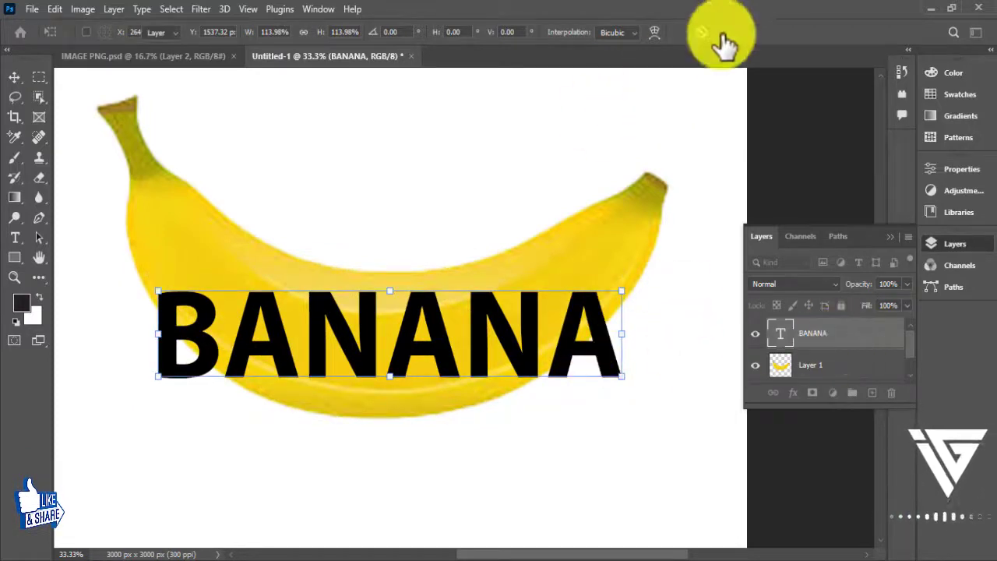
{"action": "left_click", "coordinate": [725, 32]}
{"action": "right_click", "coordinate": [823, 322]}
{"action": "left_click", "coordinate": [730, 219]}
{"action": "right_click", "coordinate": [604, 353]}
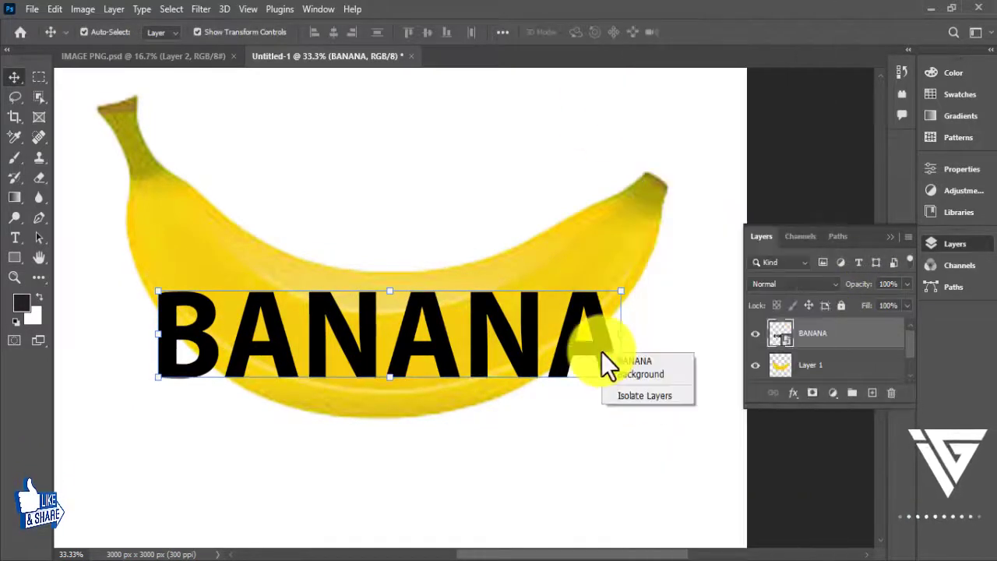
{"action": "left_click", "coordinate": [697, 200]}
{"action": "right_click", "coordinate": [606, 352]}
{"action": "left_click", "coordinate": [623, 358]}
{"action": "right_click", "coordinate": [604, 347]}
{"action": "left_click", "coordinate": [612, 396]}
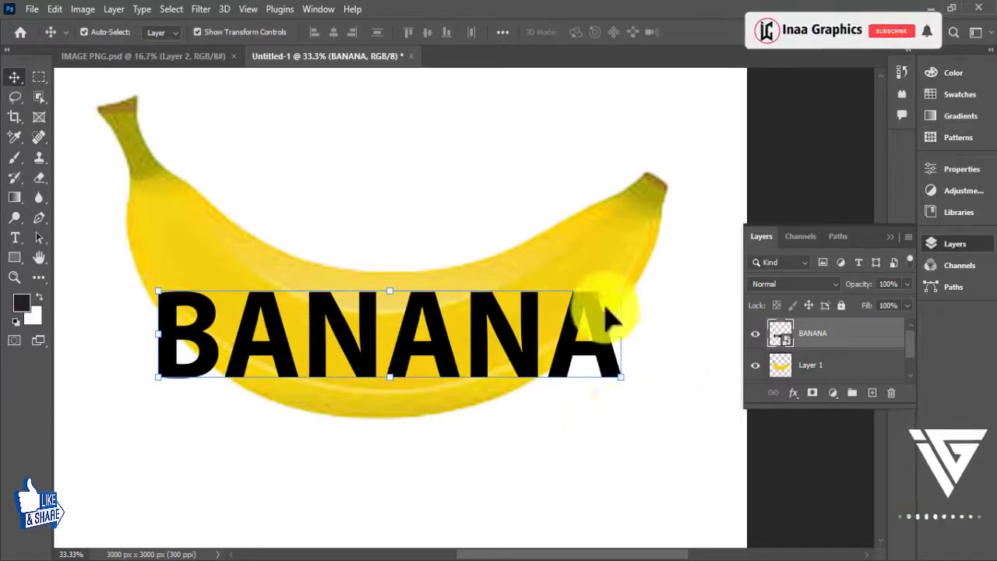
Step: Warp the BANANA text, bending its first letters up to the stem side and its lower edge along the banana's underside
{"action": "key", "text": "ctrl+t"}
{"action": "right_click", "coordinate": [598, 339]}
{"action": "left_click", "coordinate": [634, 211]}
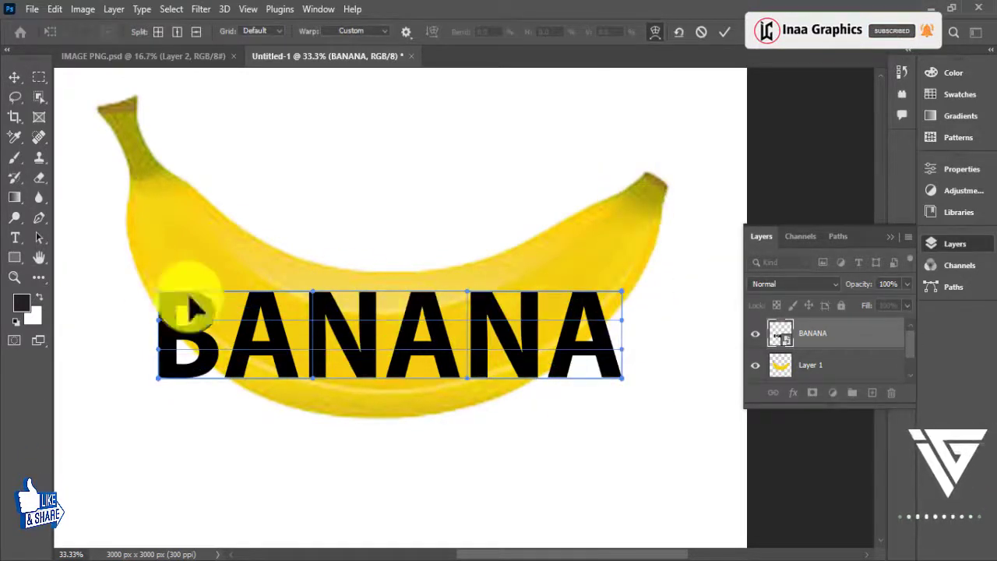
{"action": "left_click_drag", "start_coordinate": [160, 293], "coordinate": [183, 248]}
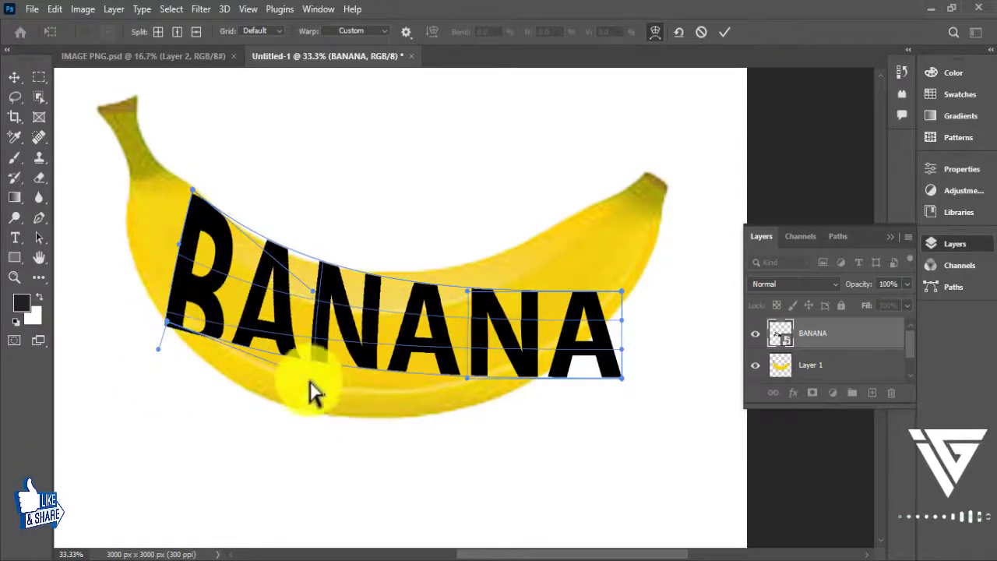
{"action": "left_click_drag", "start_coordinate": [316, 391], "coordinate": [439, 418]}
Step: Warp the last letters of the BANANA text upward to match the banana's outline near its far tip
{"action": "left_click_drag", "start_coordinate": [620, 293], "coordinate": [597, 200]}
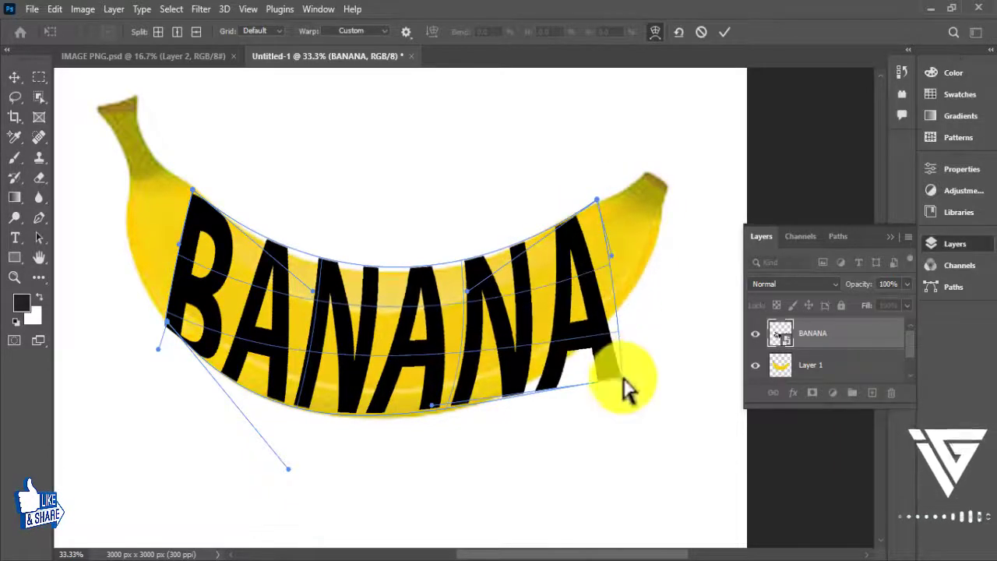
{"action": "left_click_drag", "start_coordinate": [621, 377], "coordinate": [598, 322]}
{"action": "left_click_drag", "start_coordinate": [611, 256], "coordinate": [601, 207]}
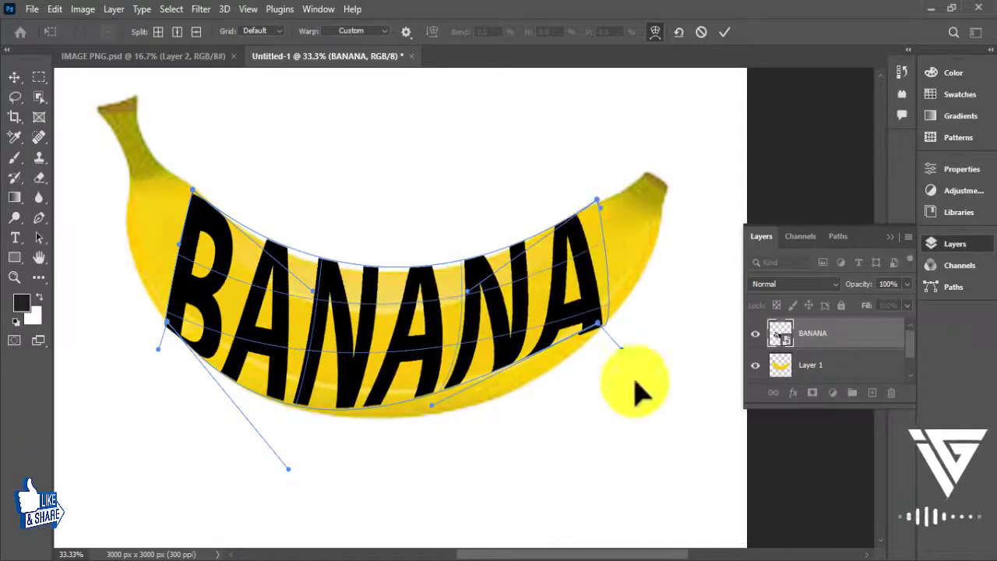
{"action": "left_click_drag", "start_coordinate": [433, 406], "coordinate": [517, 429]}
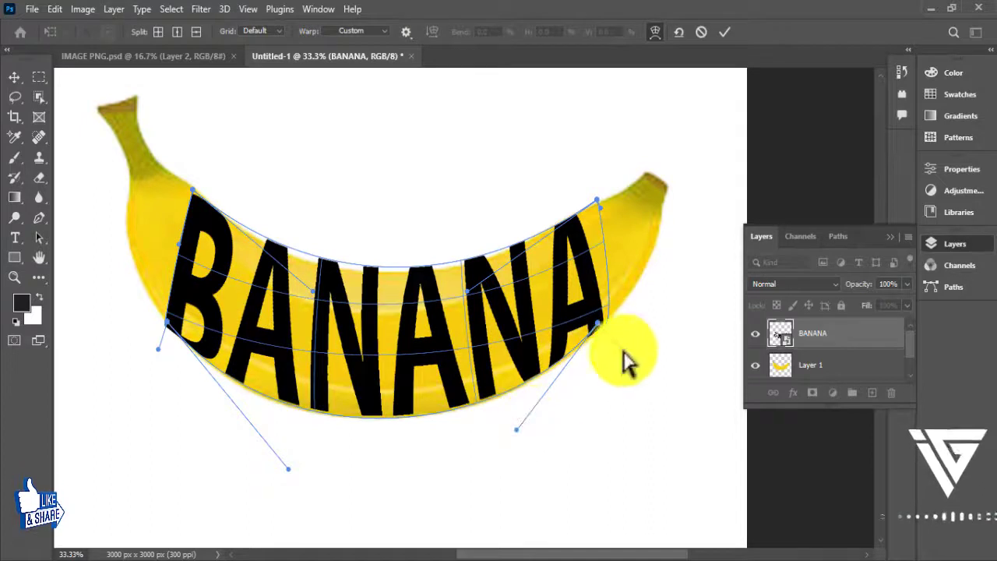
{"action": "left_click_drag", "start_coordinate": [602, 296], "coordinate": [607, 283]}
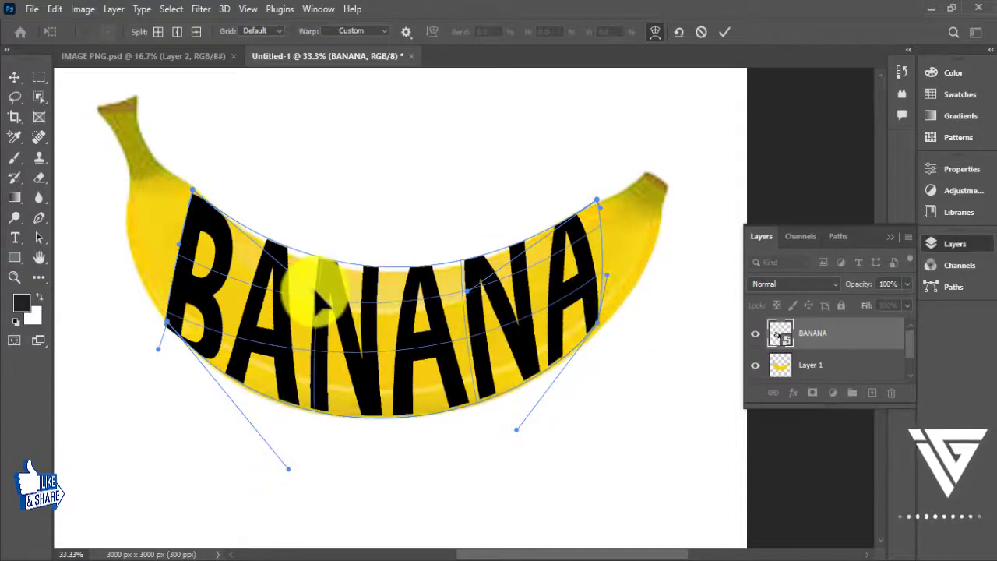
Step: Refine the BANANA warp so its upper edge and both ends follow the banana's outline, and apply the warp
{"action": "left_click_drag", "start_coordinate": [305, 293], "coordinate": [317, 308]}
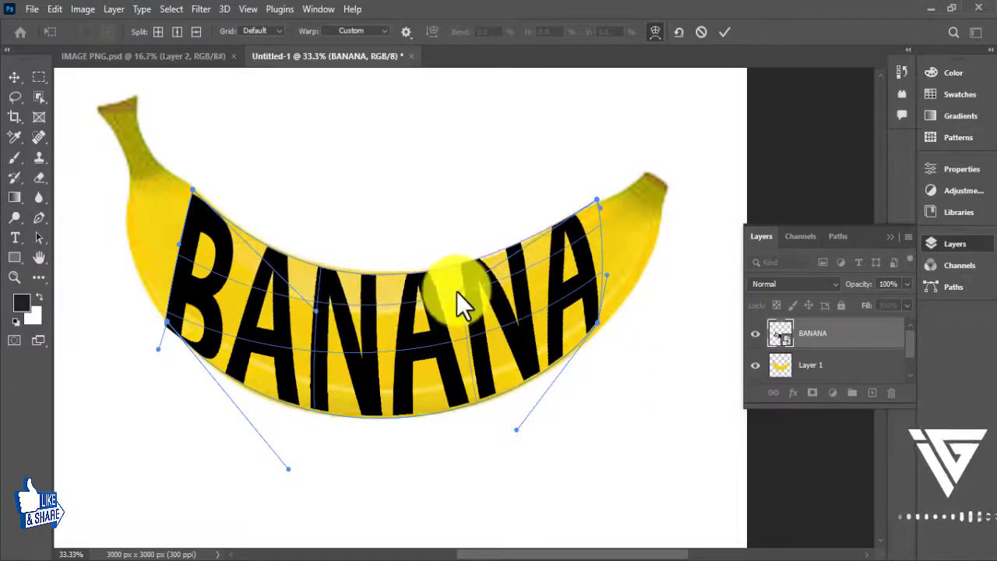
{"action": "left_click_drag", "start_coordinate": [178, 243], "coordinate": [190, 213]}
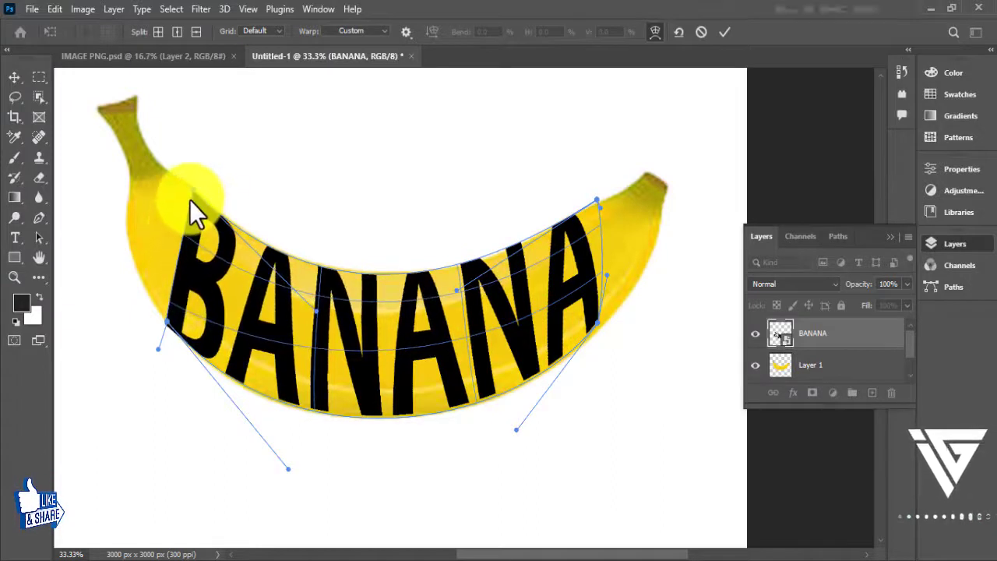
{"action": "left_click_drag", "start_coordinate": [159, 348], "coordinate": [166, 316]}
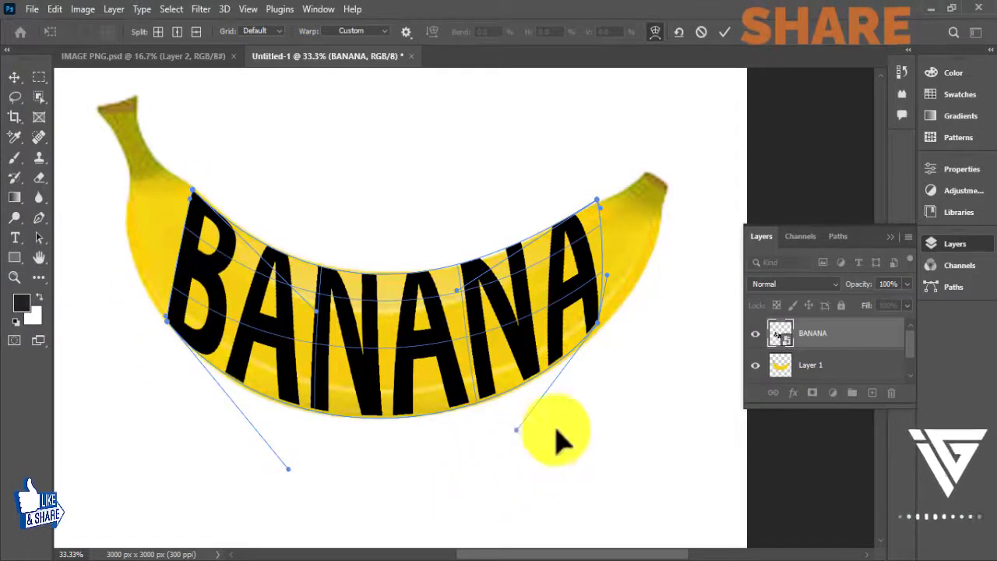
{"action": "left_click_drag", "start_coordinate": [606, 275], "coordinate": [602, 267]}
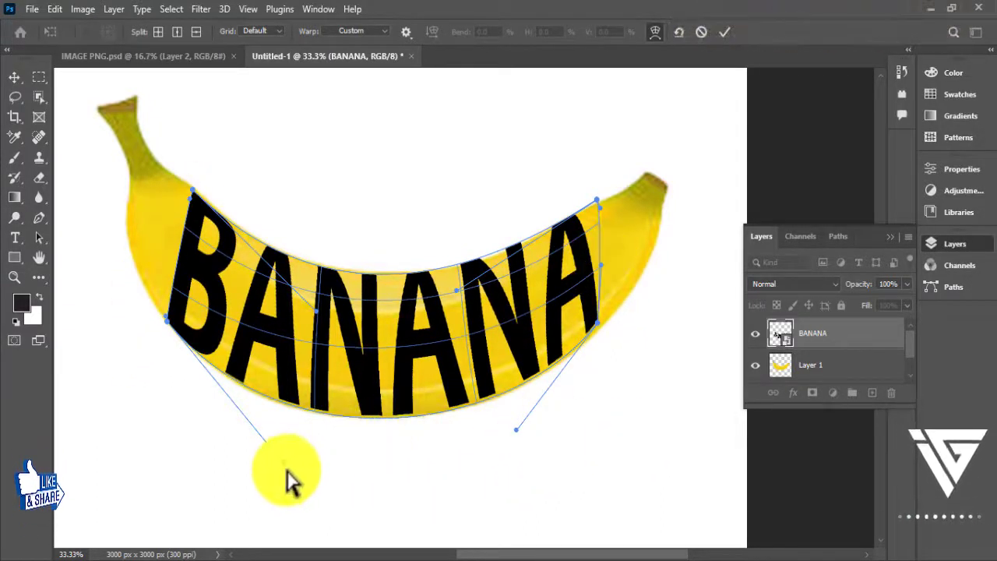
{"action": "left_click", "coordinate": [14, 77]}
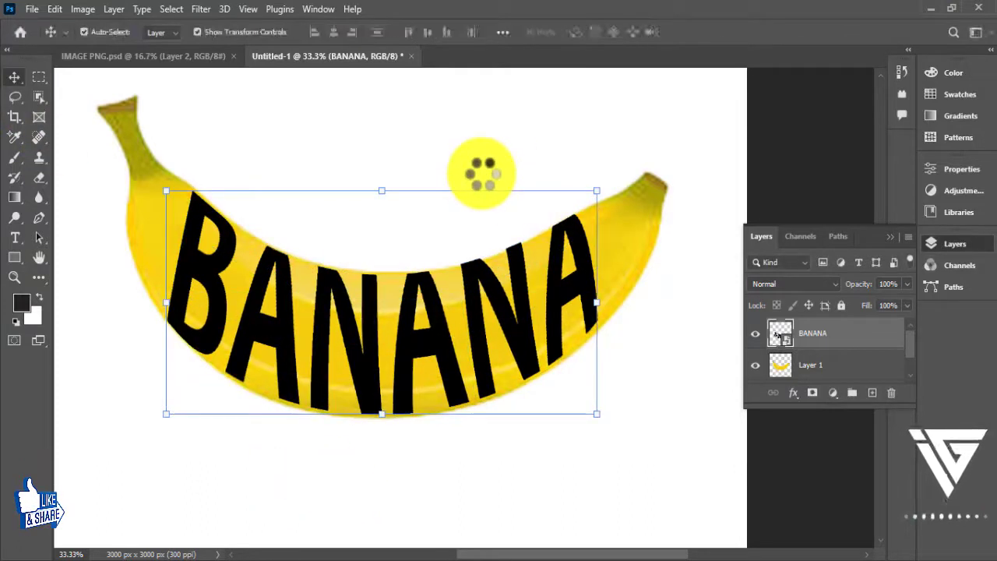
{"action": "left_click", "coordinate": [659, 418]}
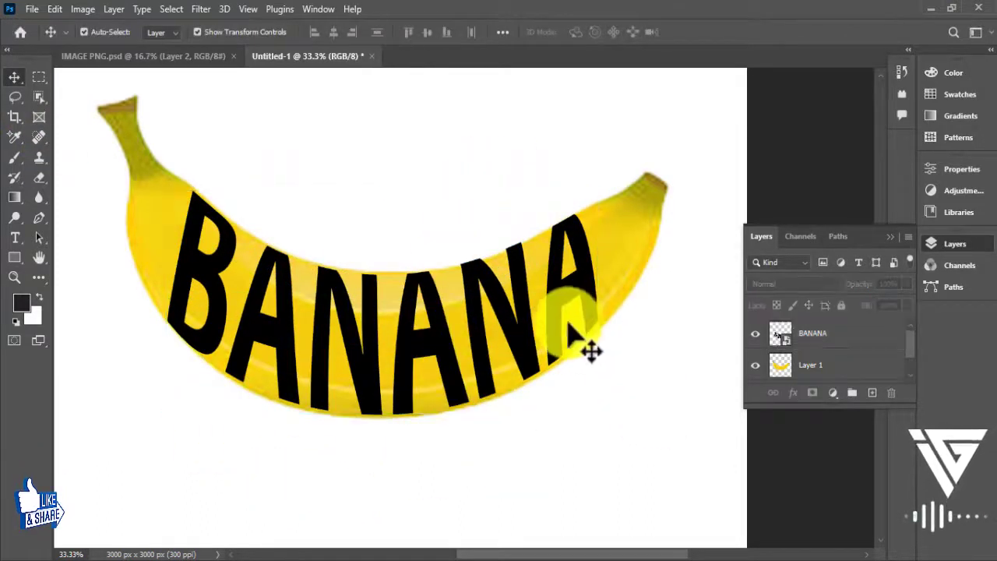
Step: Reopen the BANANA text's warp, bulge its lower edge slightly further down to the banana's underside, and apply it
{"action": "right_click", "coordinate": [528, 343]}
{"action": "left_click", "coordinate": [552, 368]}
{"action": "left_click", "coordinate": [830, 339]}
{"action": "key", "text": "ctrl+t"}
{"action": "right_click", "coordinate": [523, 326]}
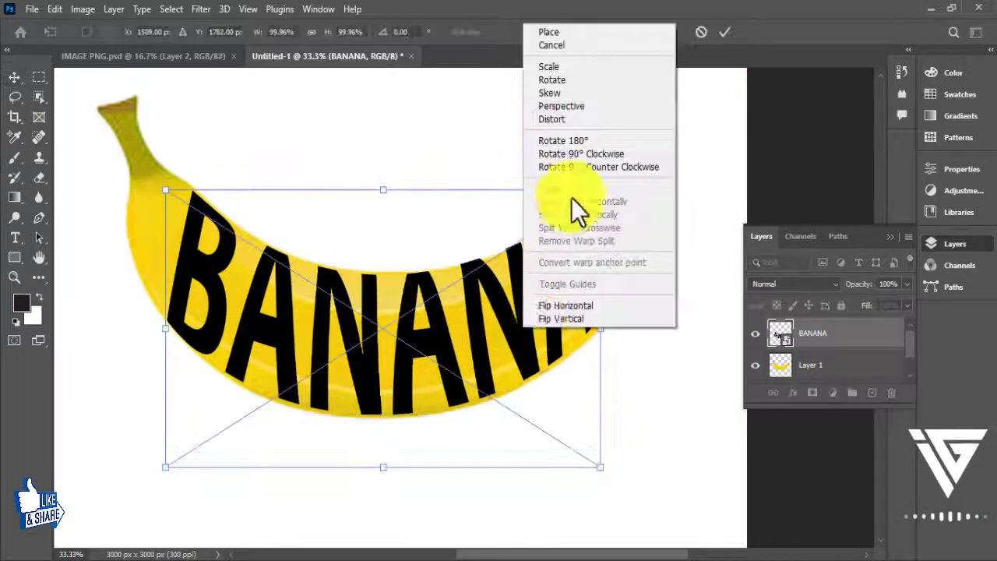
{"action": "left_click", "coordinate": [574, 190]}
{"action": "left_click_drag", "start_coordinate": [287, 472], "coordinate": [290, 475]}
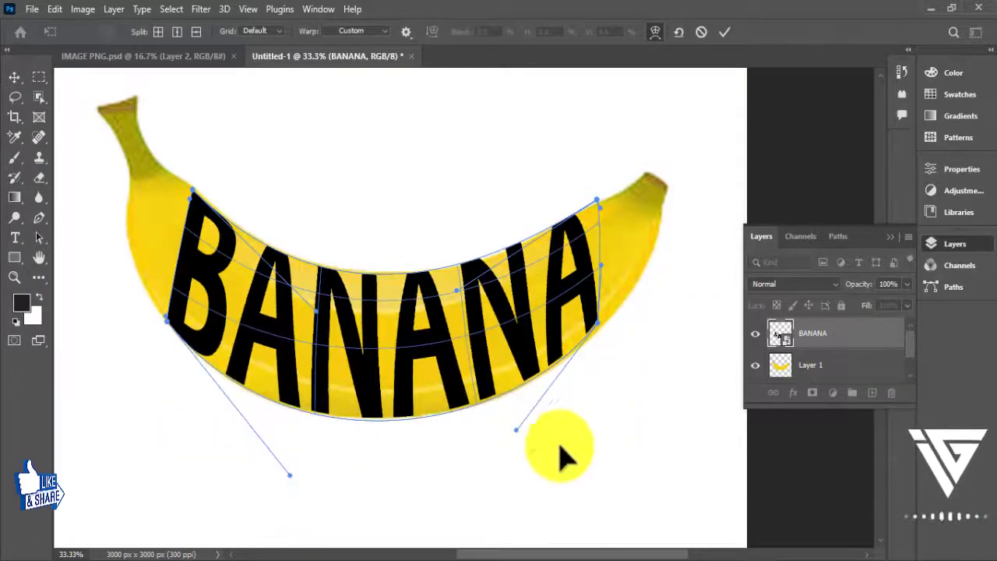
{"action": "left_click", "coordinate": [641, 383]}
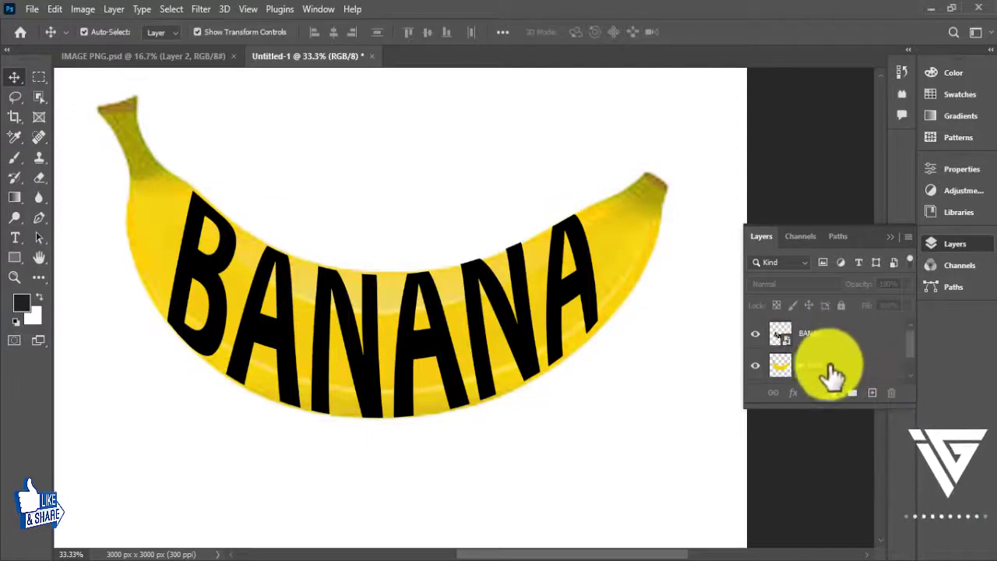
Step: Mask Layer 1 with a selection loaded from the BANANA lettering, and hide the BANANA layer
{"action": "mouse_move", "coordinate": [909, 339]}
{"action": "left_mouse_down"}
{"action": "mouse_move", "coordinate": [908, 350]}
{"action": "mouse_move", "coordinate": [909, 341]}
{"action": "left_mouse_up"}
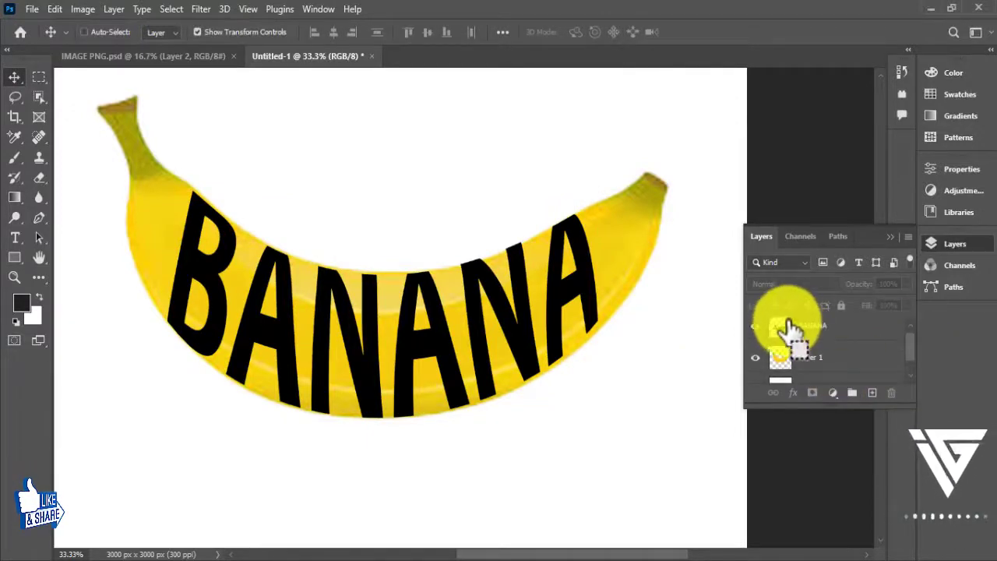
{"action": "left_click", "coordinate": [787, 327], "text": "ctrl"}
{"action": "left_click", "coordinate": [830, 357]}
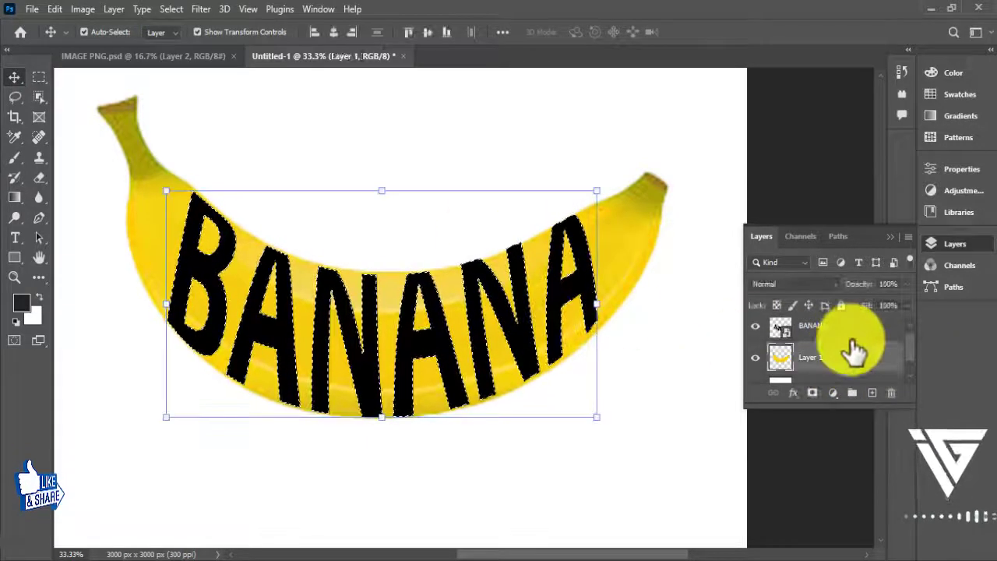
{"action": "left_click", "coordinate": [812, 393]}
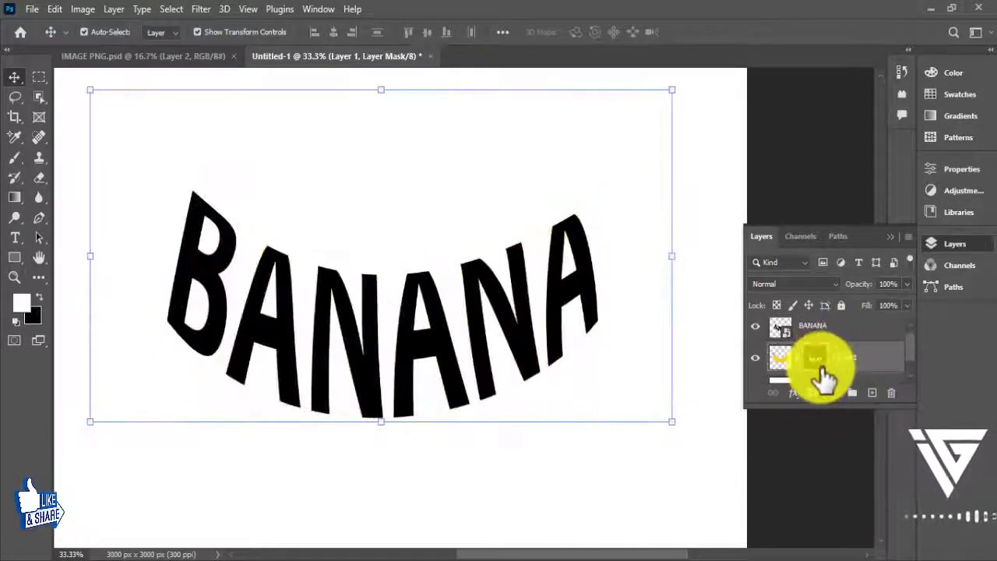
{"action": "left_click", "coordinate": [754, 327]}
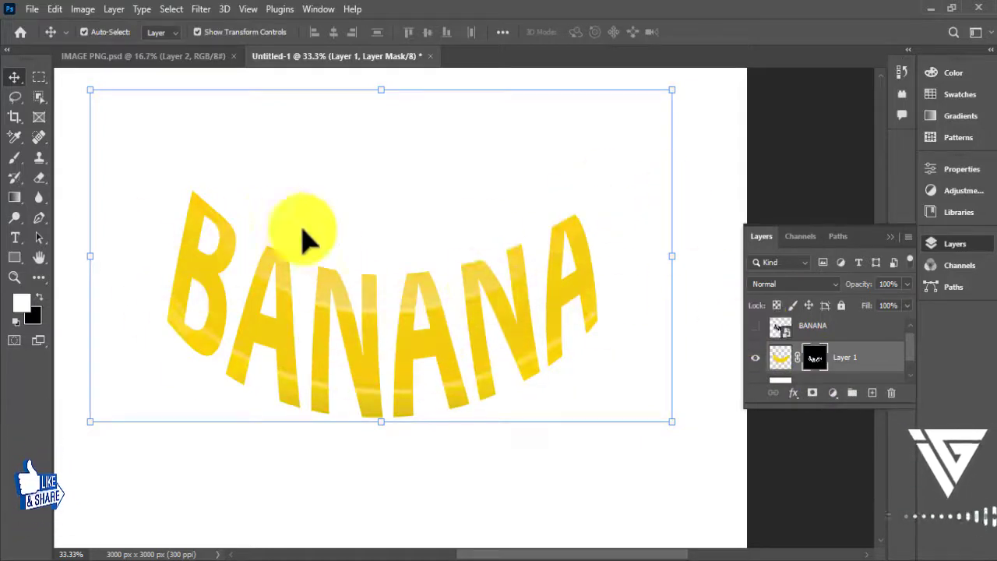
Step: Paint white on Layer 1's mask with a hard 165 px brush to reveal the banana's stem end and far tip
{"action": "left_click", "coordinate": [14, 156]}
{"action": "right_click", "coordinate": [121, 148]}
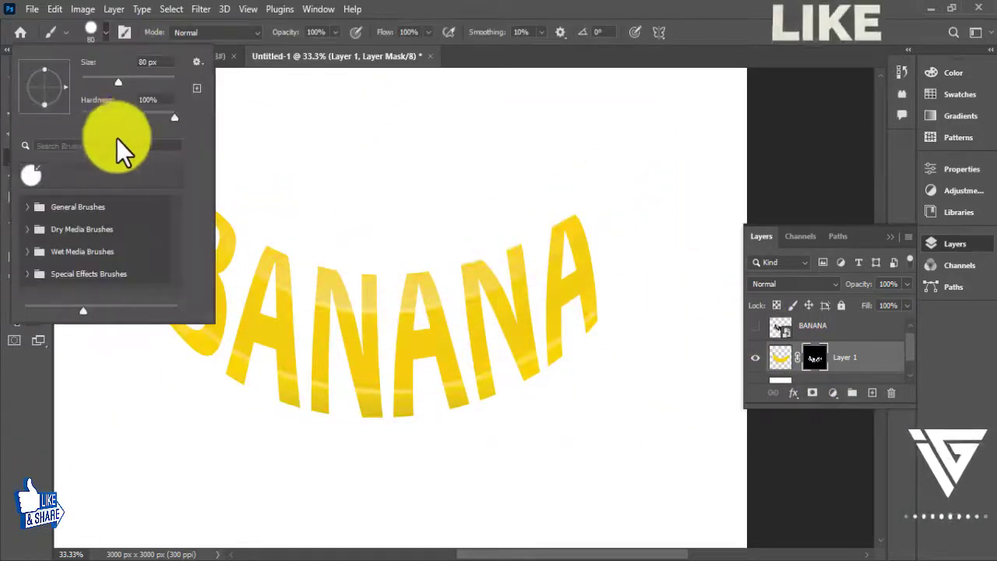
{"action": "mouse_move", "coordinate": [174, 117]}
{"action": "left_mouse_down"}
{"action": "mouse_move", "coordinate": [76, 120]}
{"action": "mouse_move", "coordinate": [178, 117]}
{"action": "left_mouse_up"}
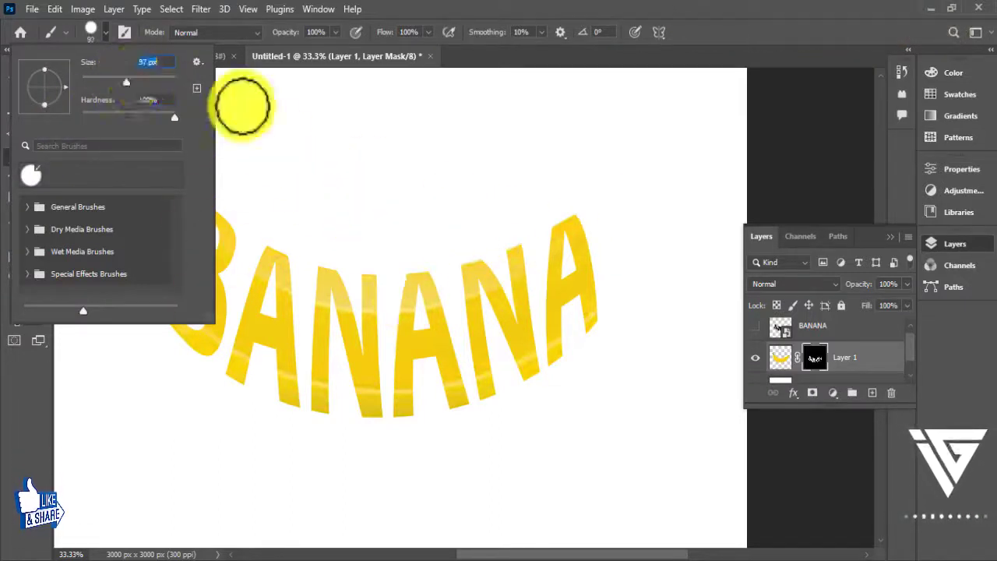
{"action": "left_click", "coordinate": [630, 232]}
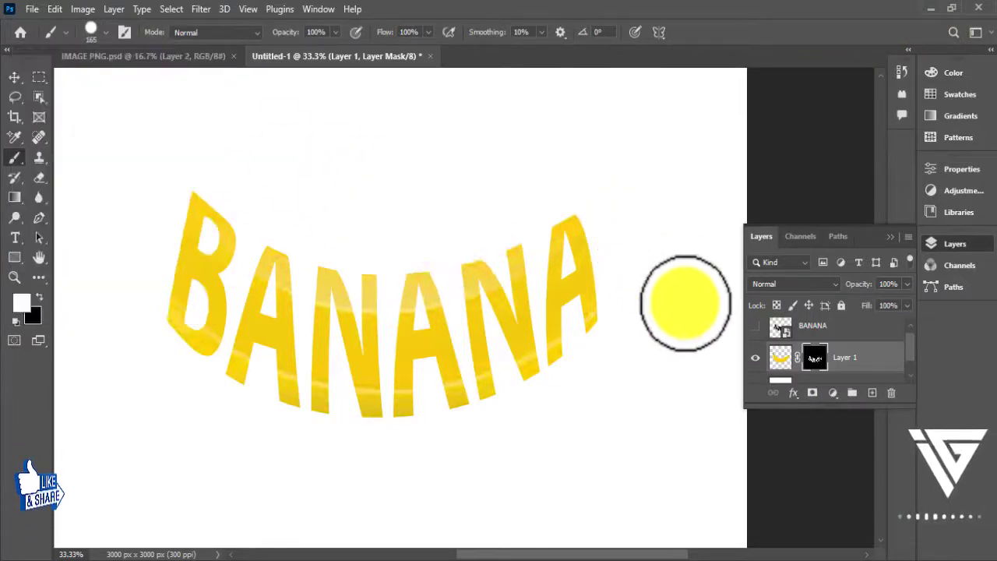
{"action": "left_click_drag", "start_coordinate": [293, 452], "coordinate": [351, 462]}
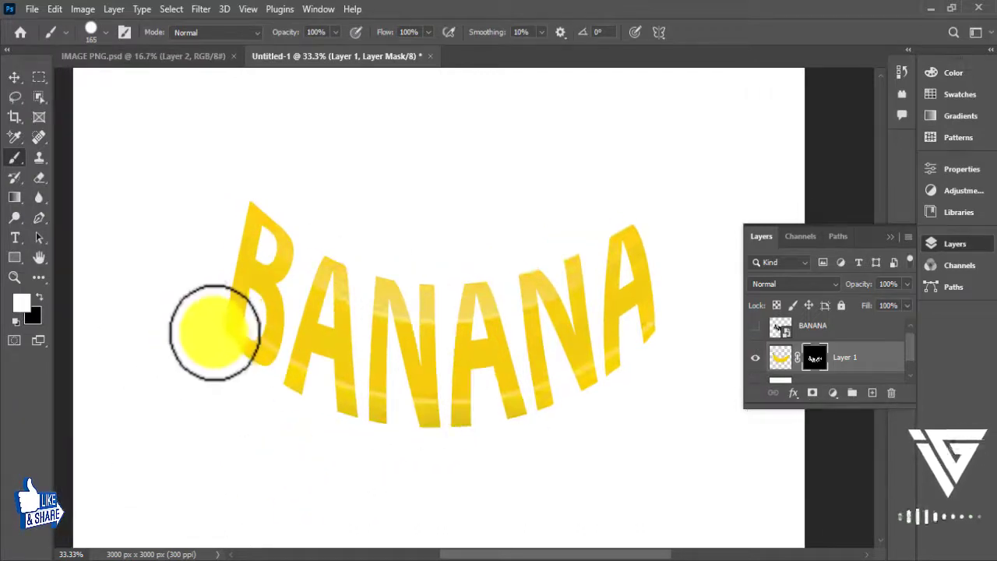
{"action": "mouse_move", "coordinate": [215, 332]}
{"action": "left_mouse_down"}
{"action": "mouse_move", "coordinate": [231, 242]}
{"action": "mouse_move", "coordinate": [192, 273]}
{"action": "mouse_move", "coordinate": [151, 109]}
{"action": "mouse_move", "coordinate": [204, 276]}
{"action": "mouse_move", "coordinate": [180, 103]}
{"action": "left_mouse_up"}
{"action": "left_click_drag", "start_coordinate": [652, 447], "coordinate": [498, 445]}
{"action": "mouse_move", "coordinate": [519, 392]}
{"action": "left_mouse_down"}
{"action": "mouse_move", "coordinate": [516, 262]}
{"action": "mouse_move", "coordinate": [569, 155]}
{"action": "mouse_move", "coordinate": [513, 356]}
{"action": "left_mouse_up"}
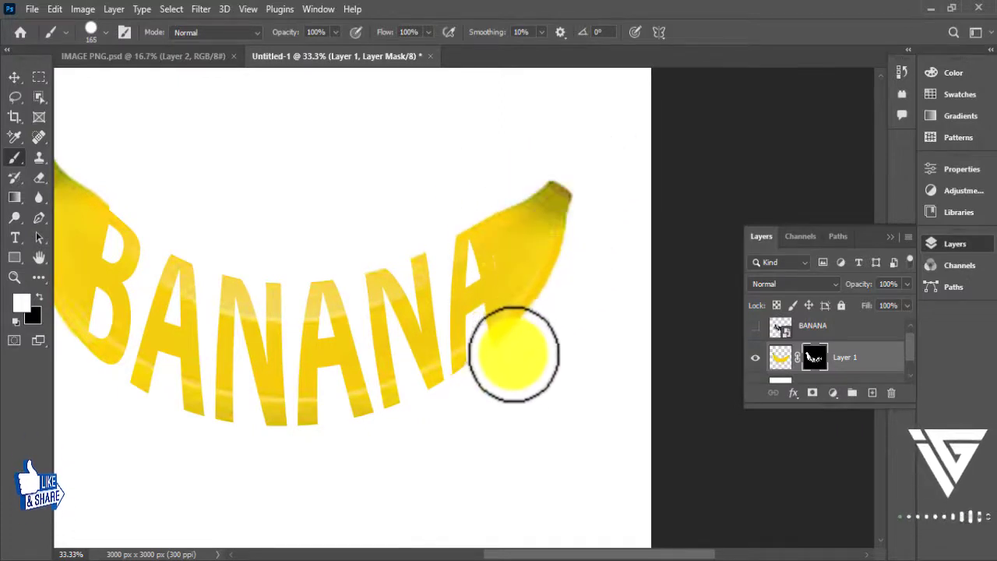
Step: Examine the finished banana lettering on the whole canvas with its layer deselected
{"action": "key", "text": "ctrl+minus"}
{"action": "key", "text": "ctrl+minus"}
{"action": "left_click", "coordinate": [14, 76]}
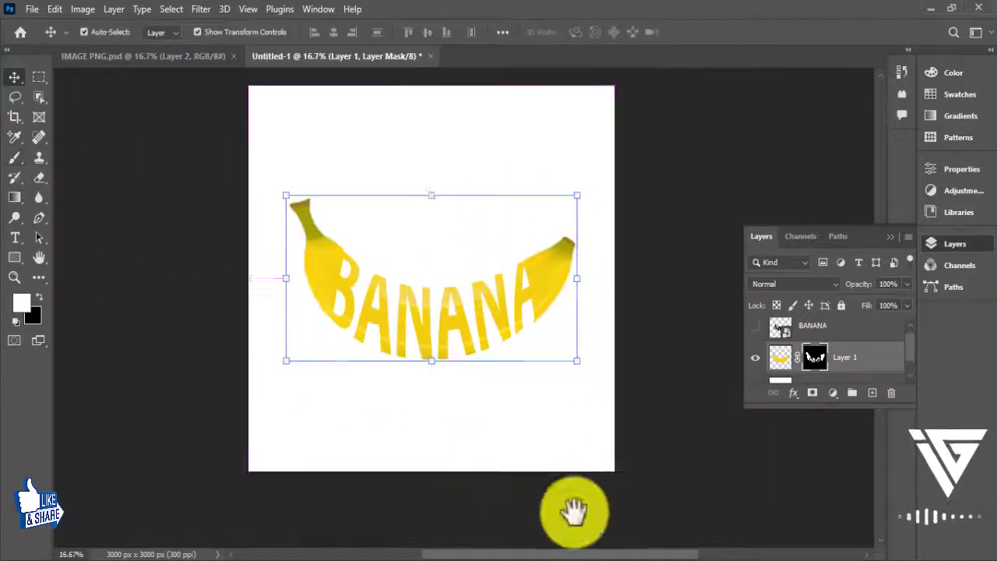
{"action": "left_click_drag", "start_coordinate": [574, 510], "coordinate": [547, 538]}
{"action": "left_click", "coordinate": [643, 381]}
{"action": "key", "text": "ctrl+plus"}
{"action": "key", "text": "ctrl+minus"}
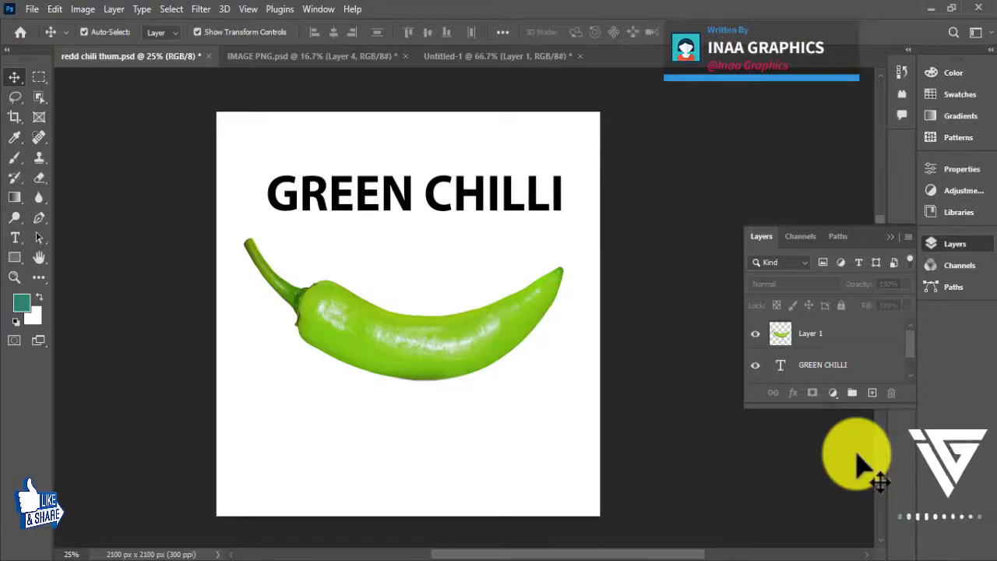
Step: Duplicate the GREEN CHILLI text and place the copy below the chilli
{"action": "left_click", "coordinate": [481, 196]}
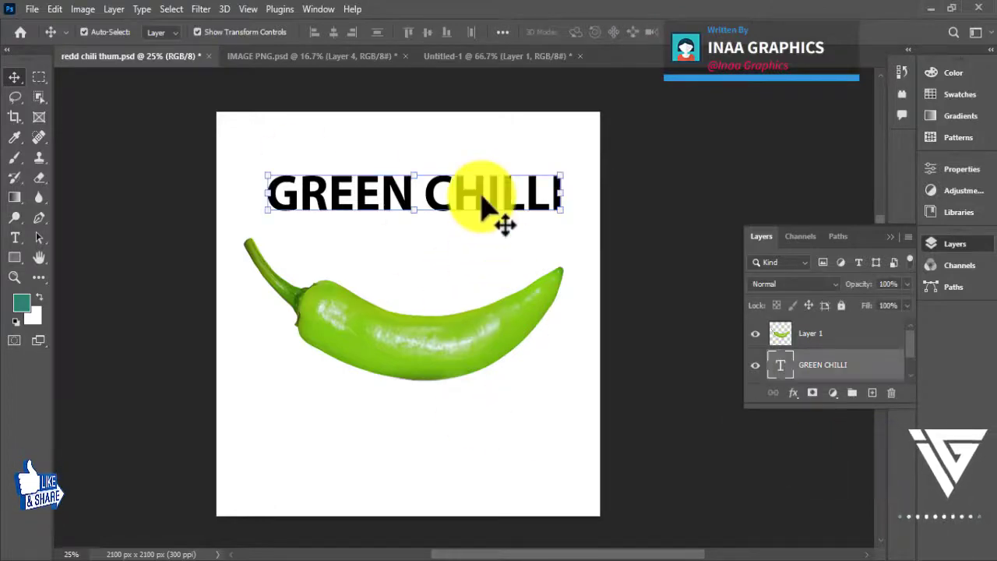
{"action": "left_click_drag", "start_coordinate": [480, 196], "coordinate": [507, 408]}
{"action": "key", "text": "ctrl+plus"}
{"action": "key", "text": "ctrl+plus"}
{"action": "scroll", "coordinate": [618, 474], "scroll_direction": "down", "scroll_amount": 5}
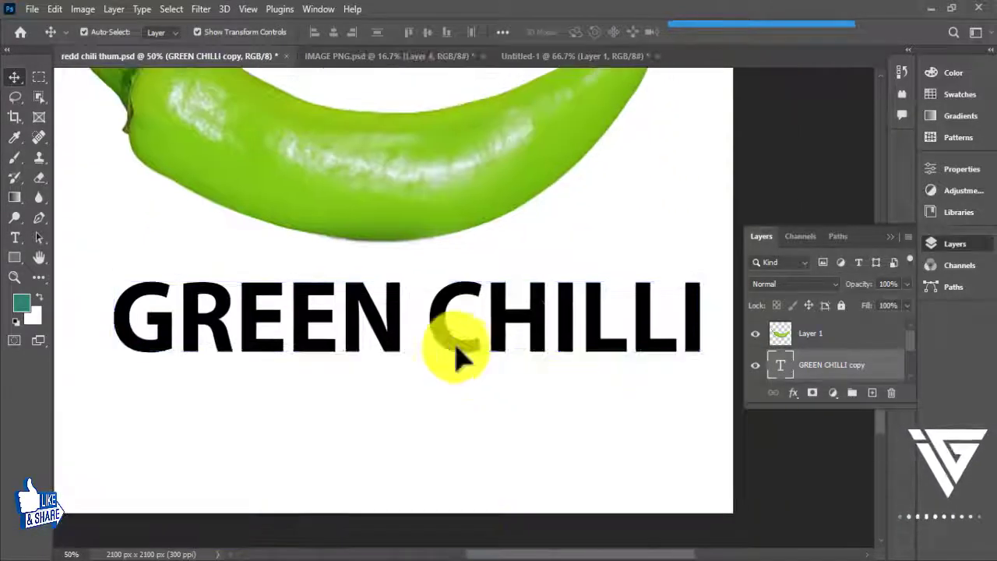
Step: Delete the word CHILLI from the copied text so that it reads GREEN
{"action": "key", "text": "t"}
{"action": "left_click", "coordinate": [392, 327]}
{"action": "key", "text": "BackSpace"}
{"action": "left_click", "coordinate": [14, 77]}
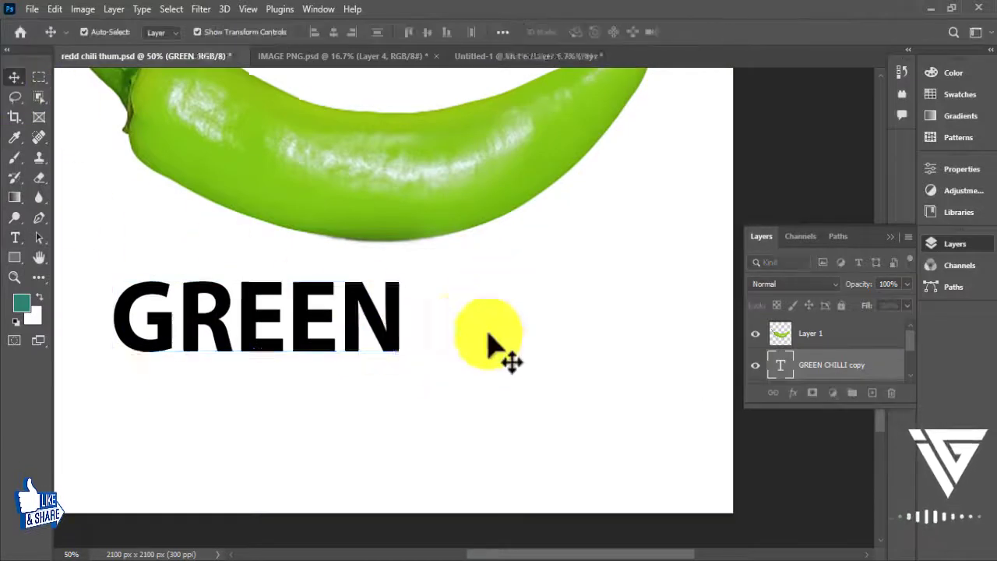
Step: Move the GREEN text onto the middle of the chilli and bring its layer above Layer 1
{"action": "left_click_drag", "start_coordinate": [387, 347], "coordinate": [401, 497]}
{"action": "left_click_drag", "start_coordinate": [402, 491], "coordinate": [511, 356]}
{"action": "left_click_drag", "start_coordinate": [839, 335], "coordinate": [843, 333]}
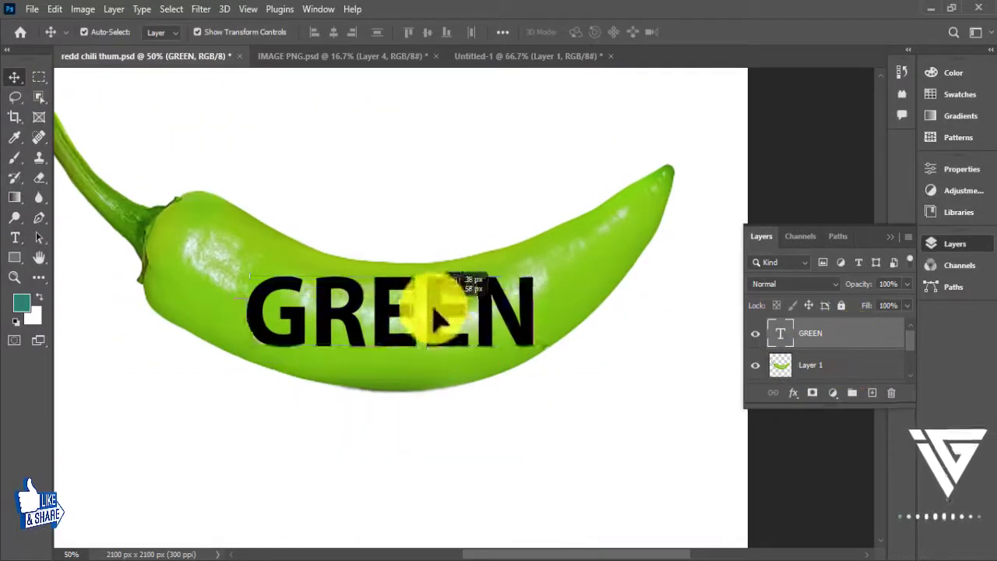
Step: Enlarge the GREEN text to about 163% wide and 168% high, centred over the chilli's body, and apply the transform
{"action": "key", "text": "ctrl+t"}
{"action": "left_click_drag", "start_coordinate": [550, 272], "coordinate": [600, 248]}
{"action": "left_click_drag", "start_coordinate": [498, 304], "coordinate": [463, 316]}
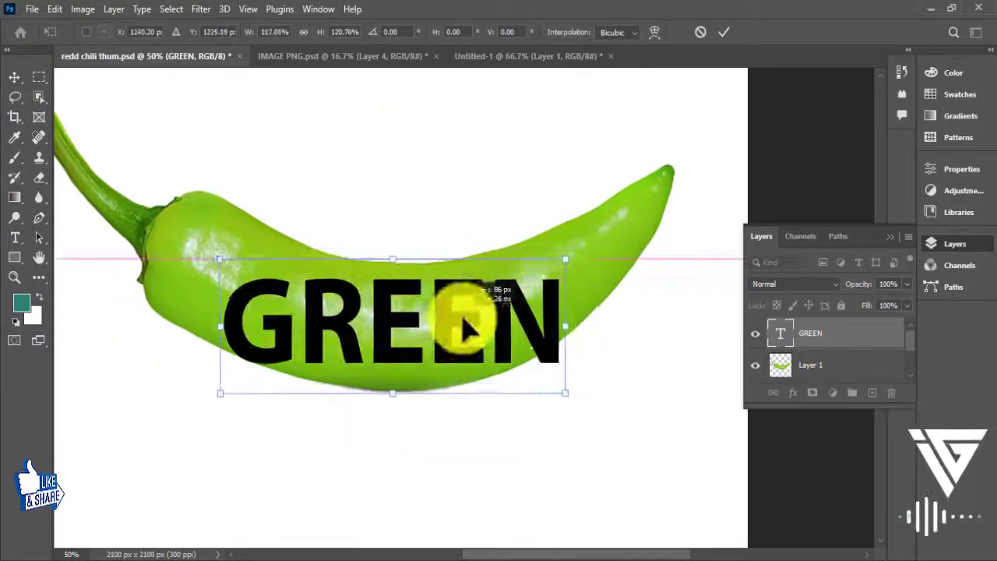
{"action": "left_click_drag", "start_coordinate": [566, 260], "coordinate": [639, 229]}
{"action": "left_click_drag", "start_coordinate": [510, 307], "coordinate": [479, 335]}
{"action": "left_click_drag", "start_coordinate": [606, 249], "coordinate": [623, 228]}
{"action": "left_click_drag", "start_coordinate": [446, 283], "coordinate": [428, 284]}
{"action": "left_click_drag", "start_coordinate": [611, 233], "coordinate": [663, 229]}
{"action": "left_click_drag", "start_coordinate": [445, 318], "coordinate": [414, 324]}
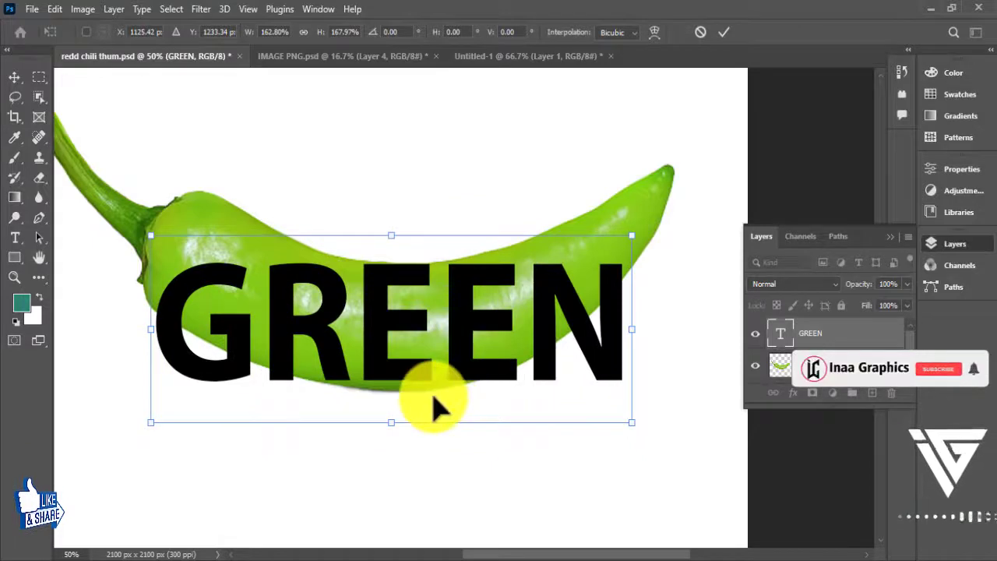
{"action": "key", "text": "Return"}
Step: Convert the GREEN text layer to a smart object
{"action": "right_click", "coordinate": [833, 333]}
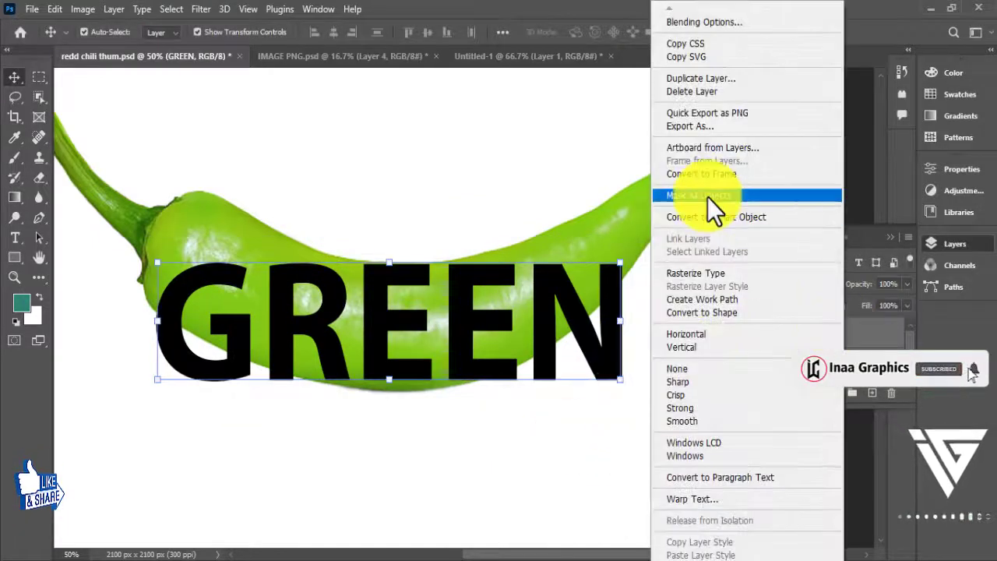
{"action": "left_click", "coordinate": [755, 218]}
{"action": "left_click", "coordinate": [592, 345]}
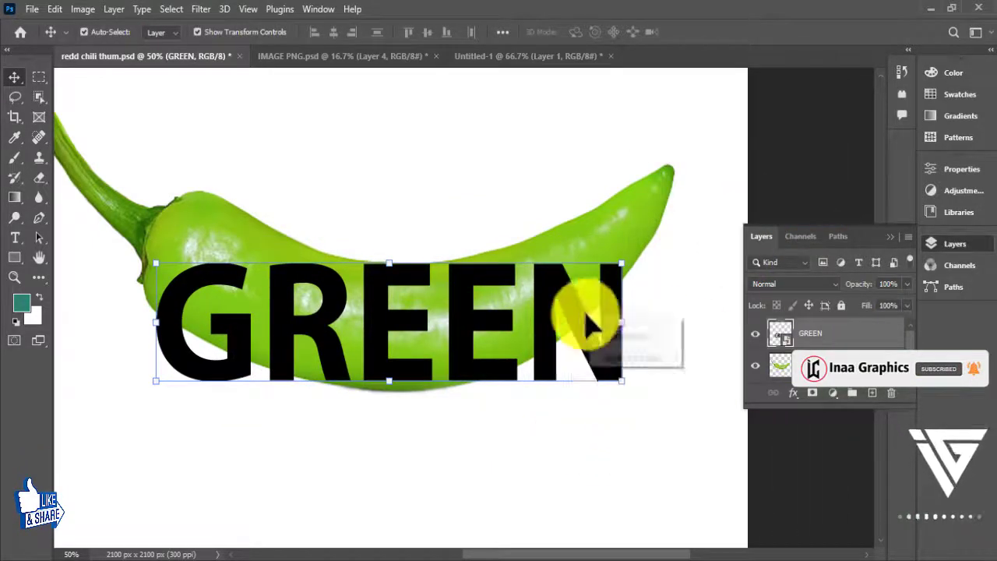
Step: Warp the GREEN text so its first letters follow the chilli's outline near the stem, with the lower edge bending along the underside
{"action": "key", "text": "ctrl+t"}
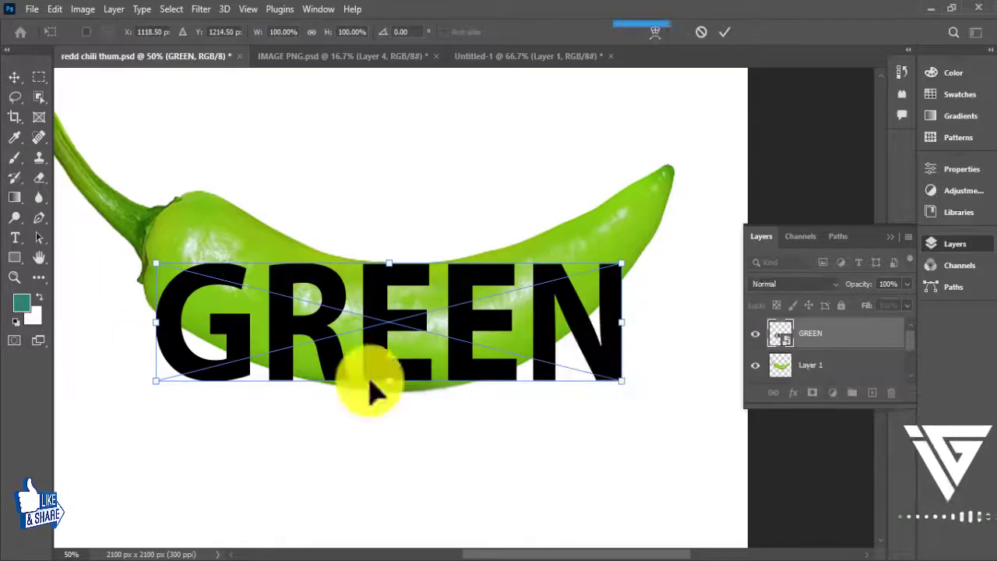
{"action": "right_click", "coordinate": [411, 261]}
{"action": "left_click", "coordinate": [440, 419]}
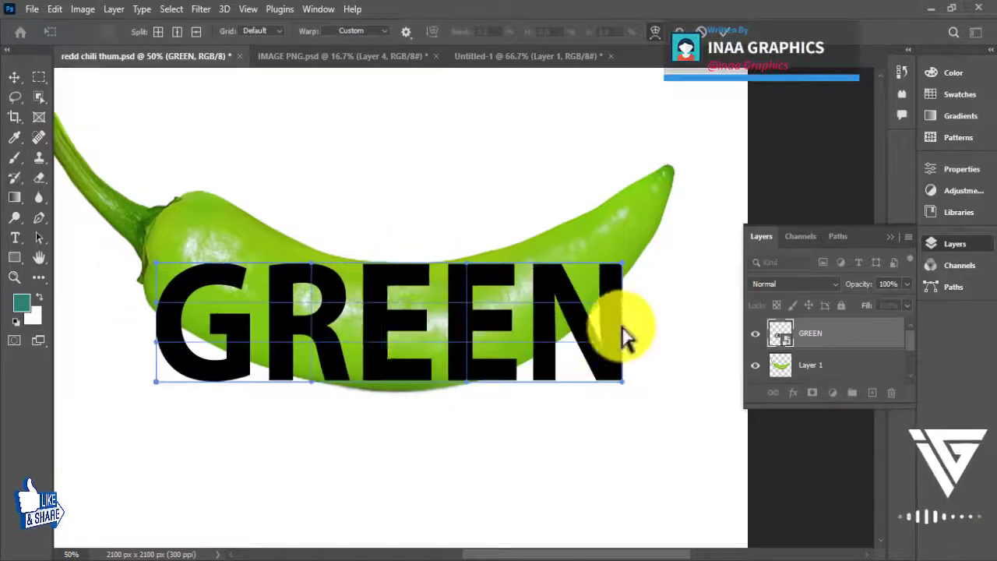
{"action": "left_click_drag", "start_coordinate": [155, 287], "coordinate": [218, 200]}
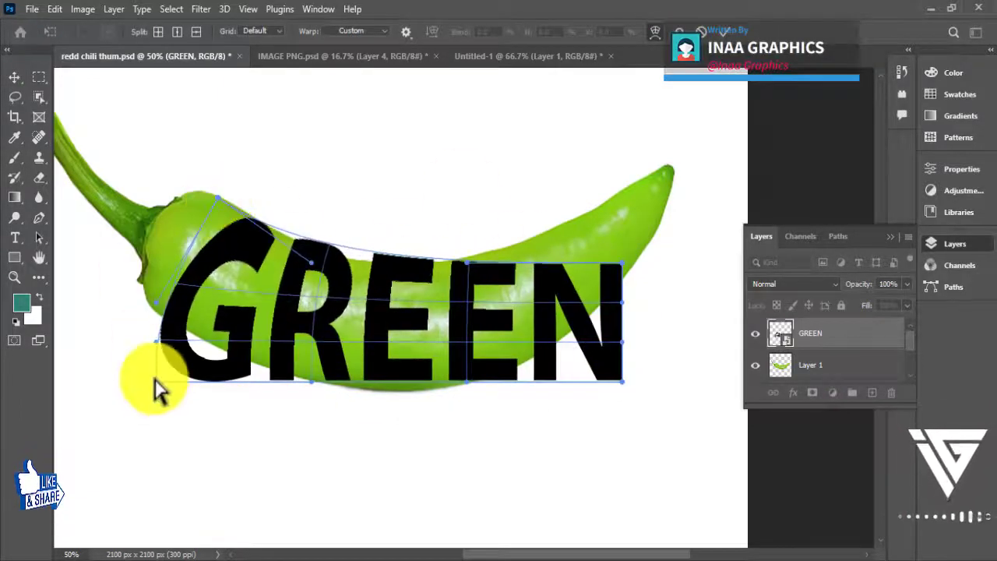
{"action": "left_click_drag", "start_coordinate": [156, 383], "coordinate": [294, 247]}
{"action": "left_click_drag", "start_coordinate": [311, 383], "coordinate": [298, 409]}
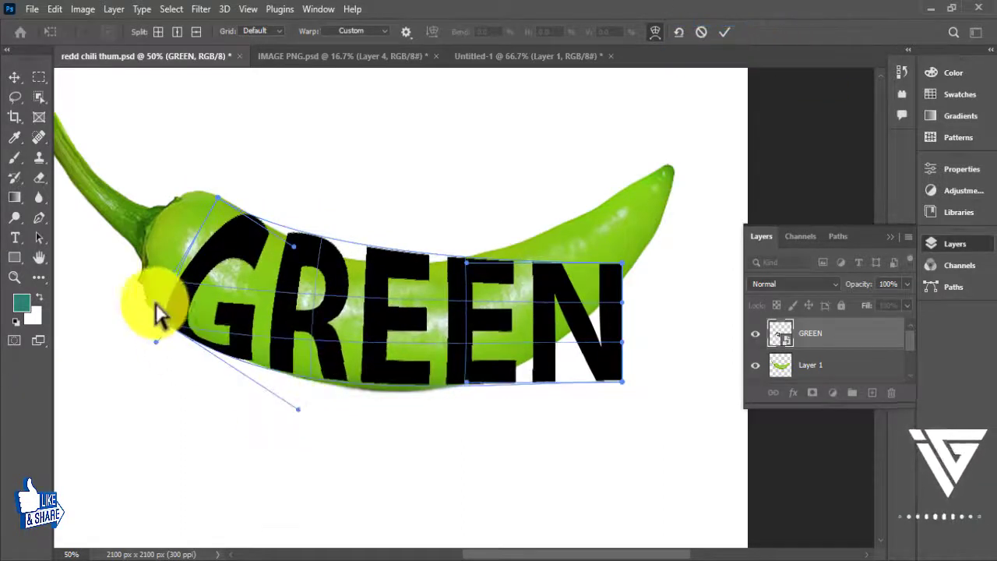
{"action": "left_click_drag", "start_coordinate": [156, 303], "coordinate": [204, 218]}
Step: Warp the GREEN text's far end up towards the chilli's tip and bend its upper and lower edges along the chilli's outline
{"action": "left_click_drag", "start_coordinate": [622, 263], "coordinate": [594, 211]}
{"action": "left_click_drag", "start_coordinate": [622, 381], "coordinate": [604, 311]}
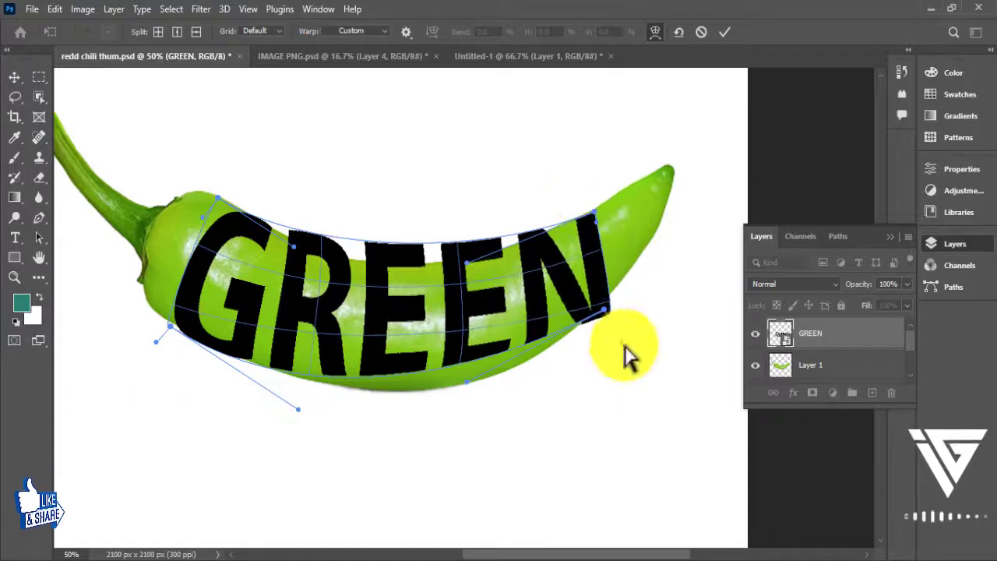
{"action": "left_click_drag", "start_coordinate": [623, 346], "coordinate": [616, 278]}
{"action": "left_click_drag", "start_coordinate": [461, 392], "coordinate": [463, 430]}
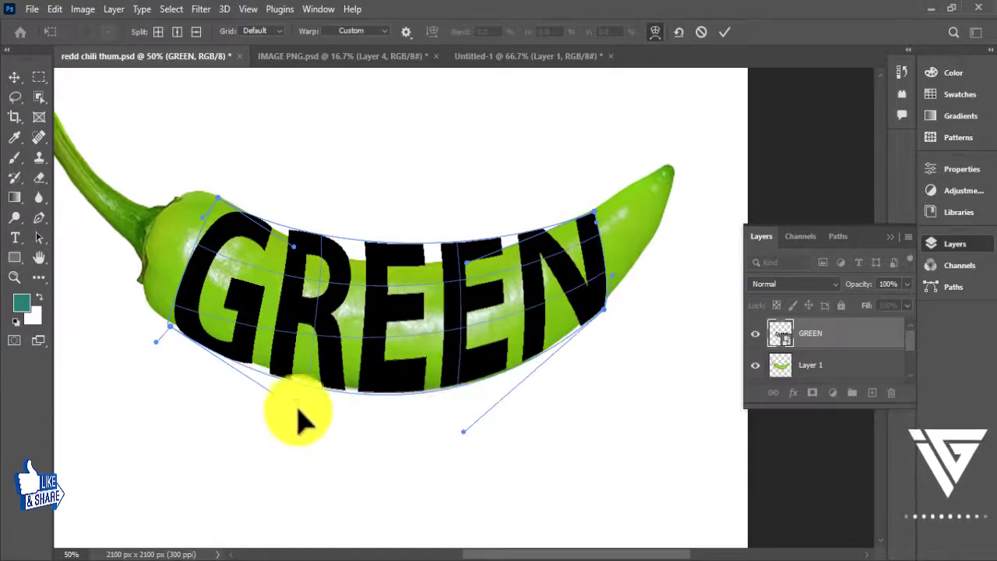
{"action": "mouse_move", "coordinate": [292, 246]}
{"action": "left_mouse_down"}
{"action": "mouse_move", "coordinate": [317, 300]}
{"action": "mouse_move", "coordinate": [252, 226]}
{"action": "mouse_move", "coordinate": [296, 255]}
{"action": "left_mouse_up"}
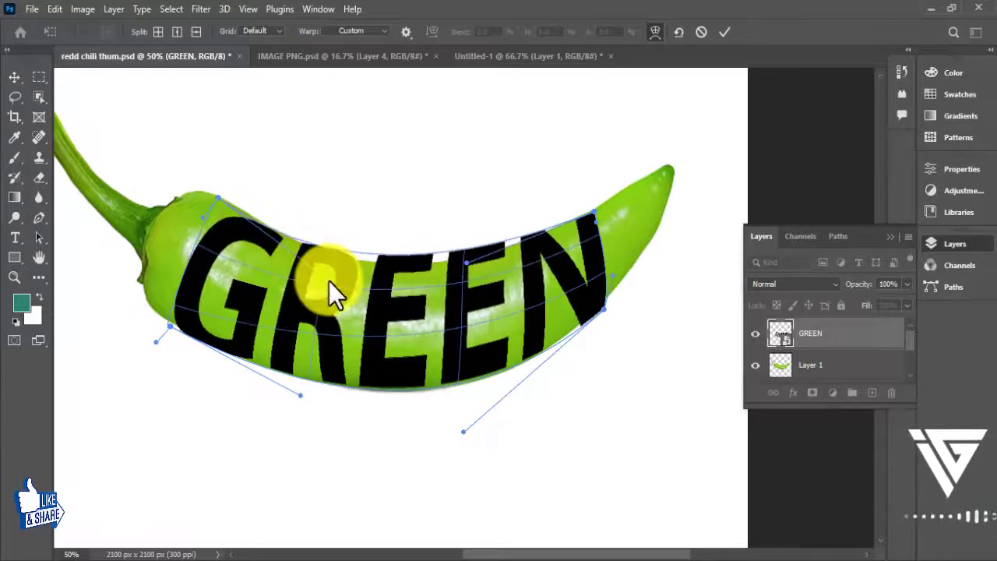
{"action": "left_click_drag", "start_coordinate": [332, 285], "coordinate": [459, 283]}
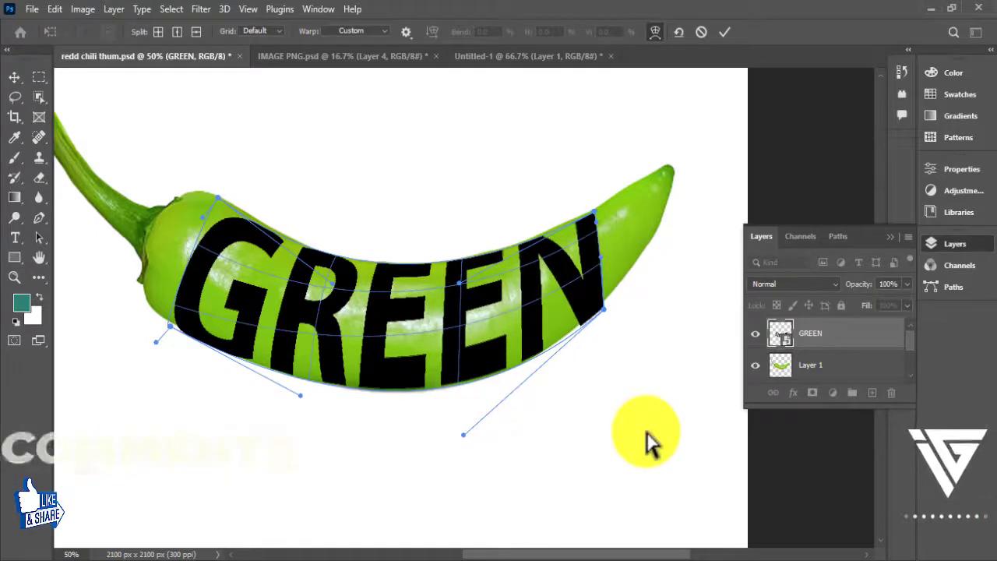
Step: Fine-tune the lower corners and lower curve of the GREEN text warp to fit the chilli, and apply it
{"action": "left_click_drag", "start_coordinate": [177, 328], "coordinate": [194, 332]}
{"action": "left_click_drag", "start_coordinate": [463, 434], "coordinate": [457, 430]}
{"action": "left_click_drag", "start_coordinate": [604, 309], "coordinate": [599, 309]}
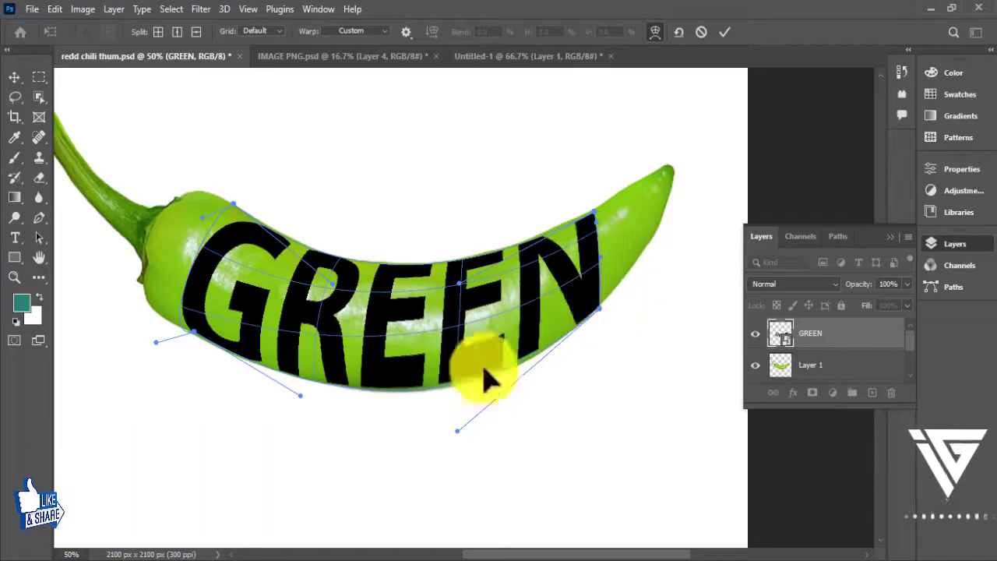
{"action": "left_click", "coordinate": [725, 32]}
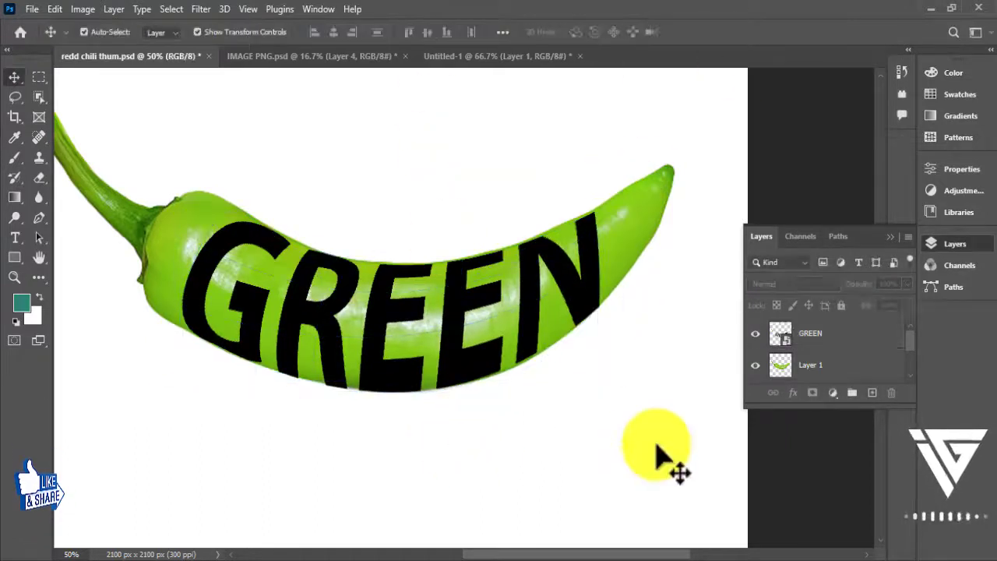
{"action": "left_click", "coordinate": [656, 456]}
{"action": "key", "text": "ctrl+minus"}
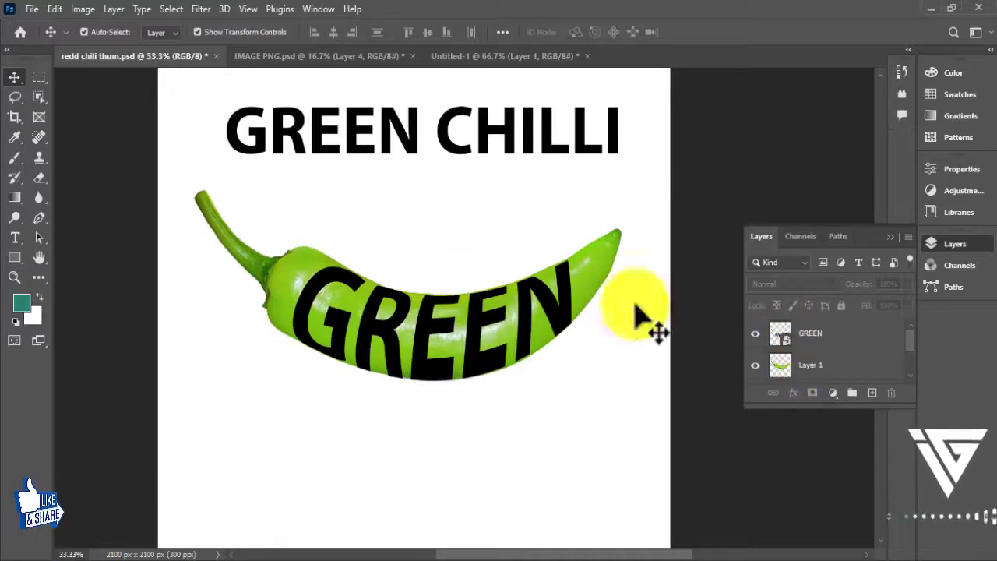
Step: Load the GREEN lettering as a selection, make Layer 1 active and set the foreground colour to black
{"action": "left_click", "coordinate": [781, 333], "text": "ctrl"}
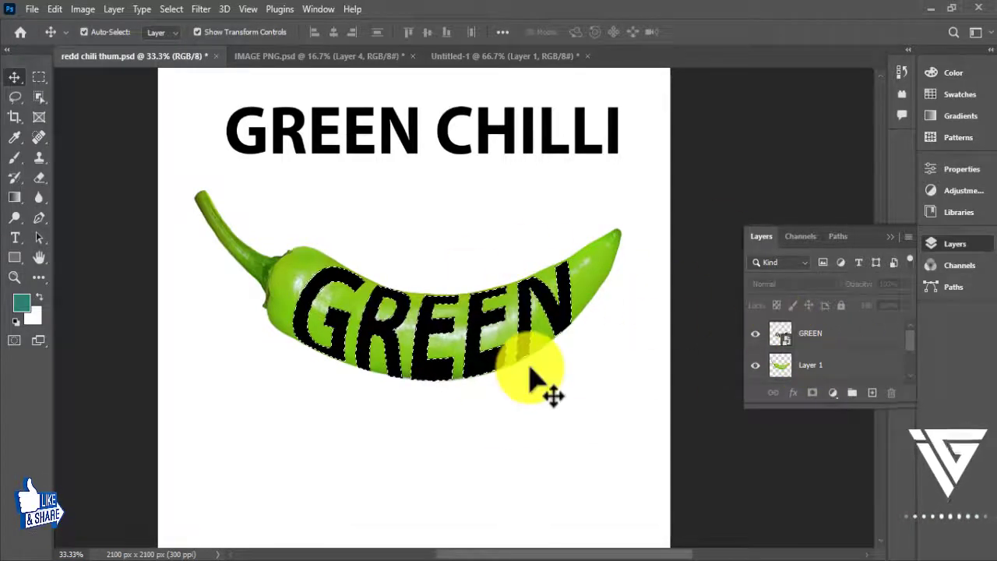
{"action": "left_click", "coordinate": [810, 365]}
{"action": "left_click", "coordinate": [21, 302]}
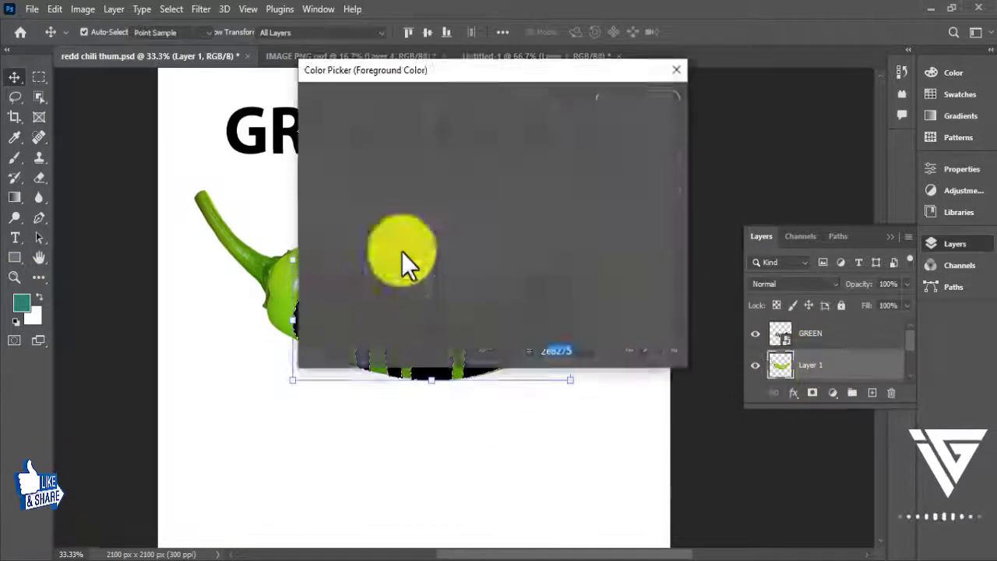
{"action": "left_click_drag", "start_coordinate": [452, 251], "coordinate": [491, 300]}
{"action": "left_click", "coordinate": [632, 100]}
{"action": "key", "text": "v"}
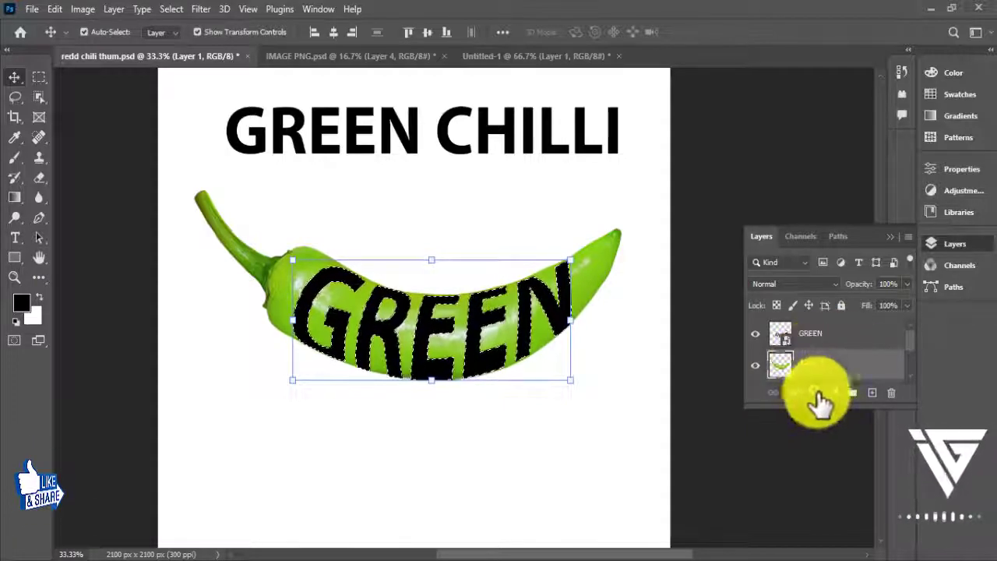
Step: Add a layer mask to Layer 1 from the GREEN lettering selection and hide the GREEN text layer
{"action": "left_click", "coordinate": [814, 393]}
{"action": "key", "text": "ctrl+z"}
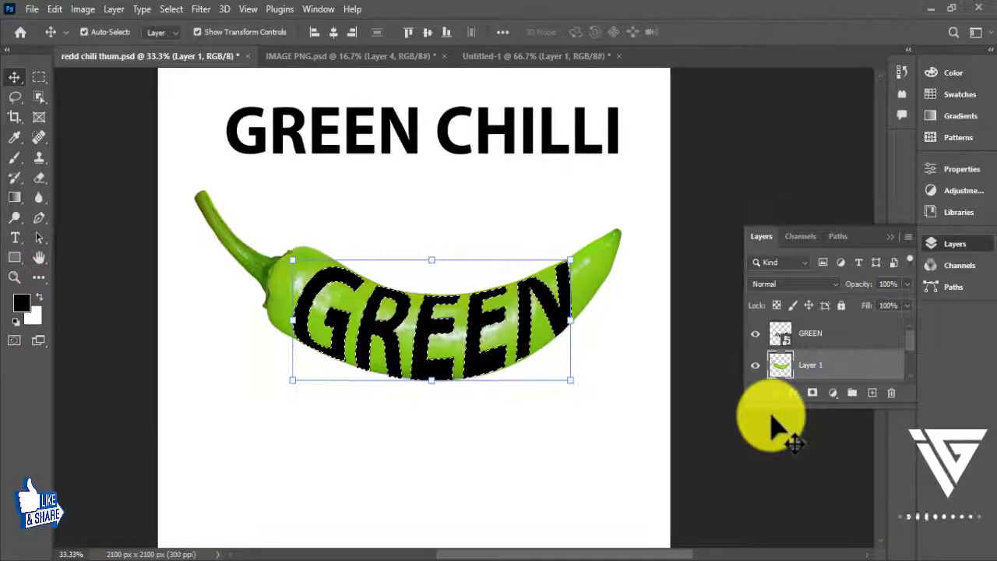
{"action": "left_click", "coordinate": [812, 392]}
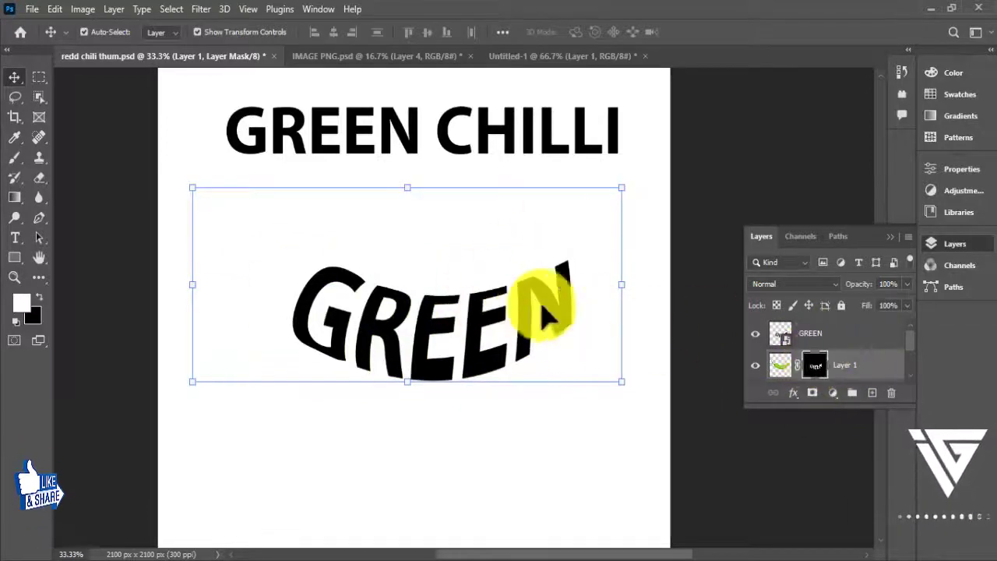
{"action": "left_click", "coordinate": [755, 333]}
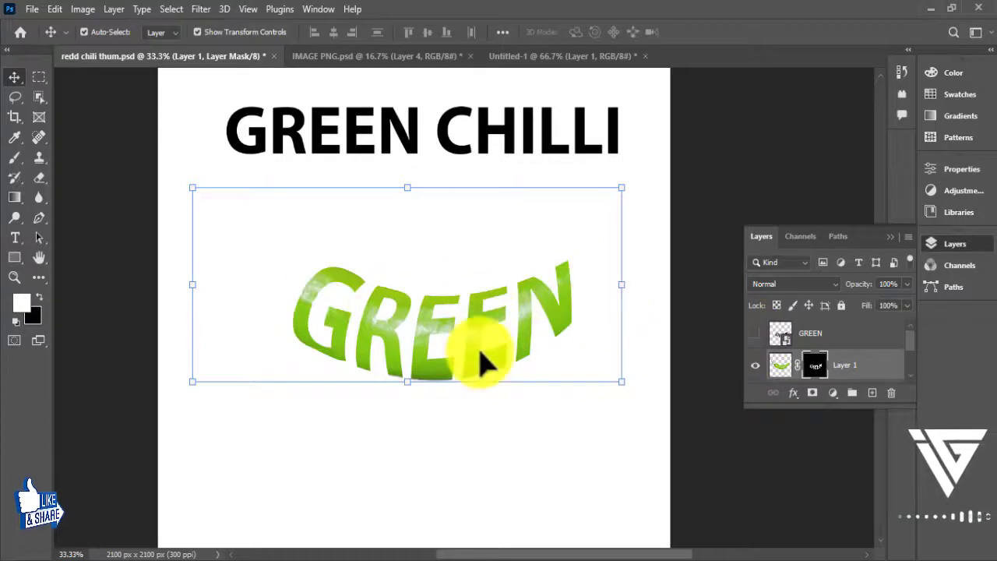
{"action": "left_click", "coordinate": [583, 430]}
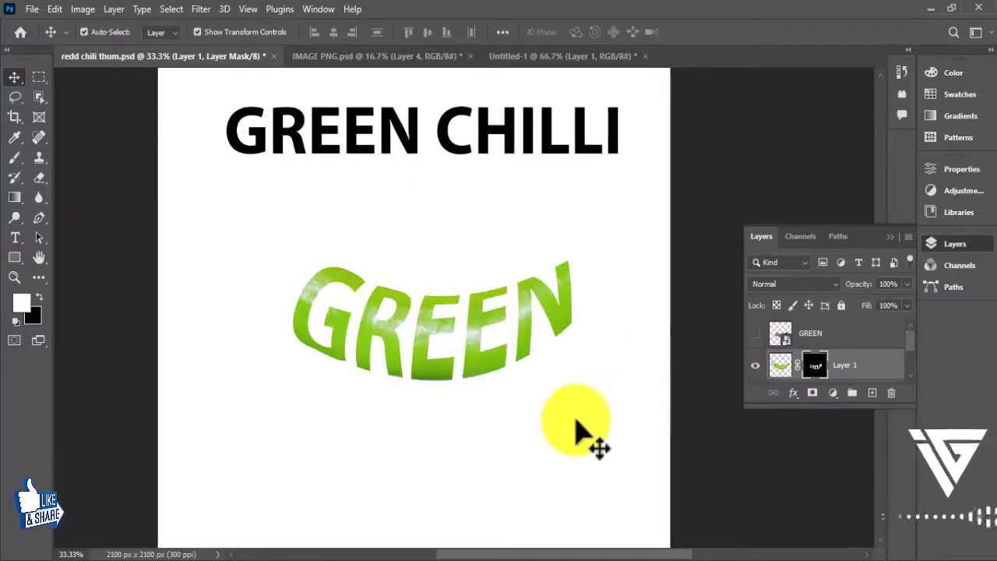
Step: Target Layer 1's mask with the Brush tool and set the brush to 175 px at 100% hardness
{"action": "left_click", "coordinate": [91, 32]}
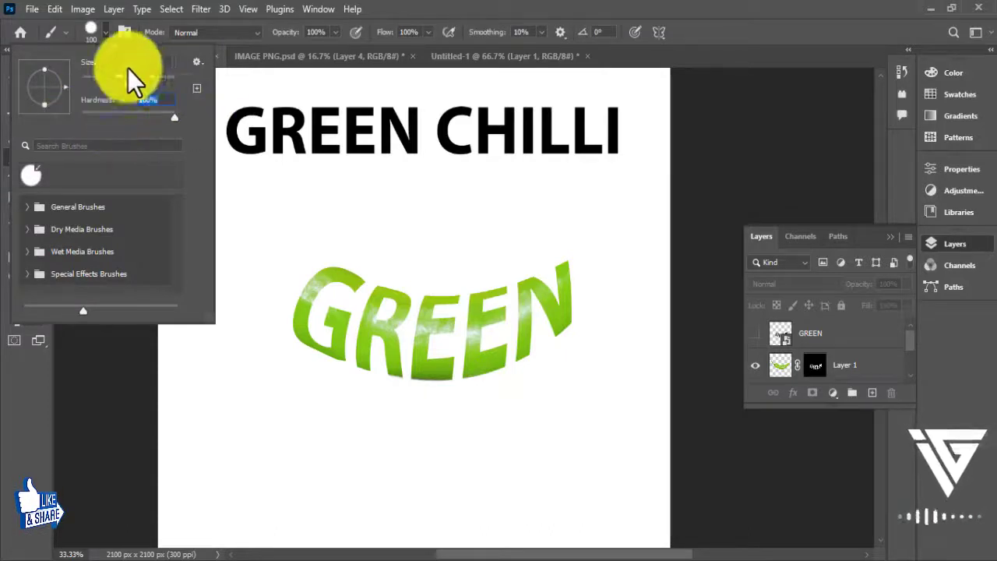
{"action": "left_click", "coordinate": [134, 82]}
{"action": "left_click", "coordinate": [815, 366]}
{"action": "left_click", "coordinate": [102, 33]}
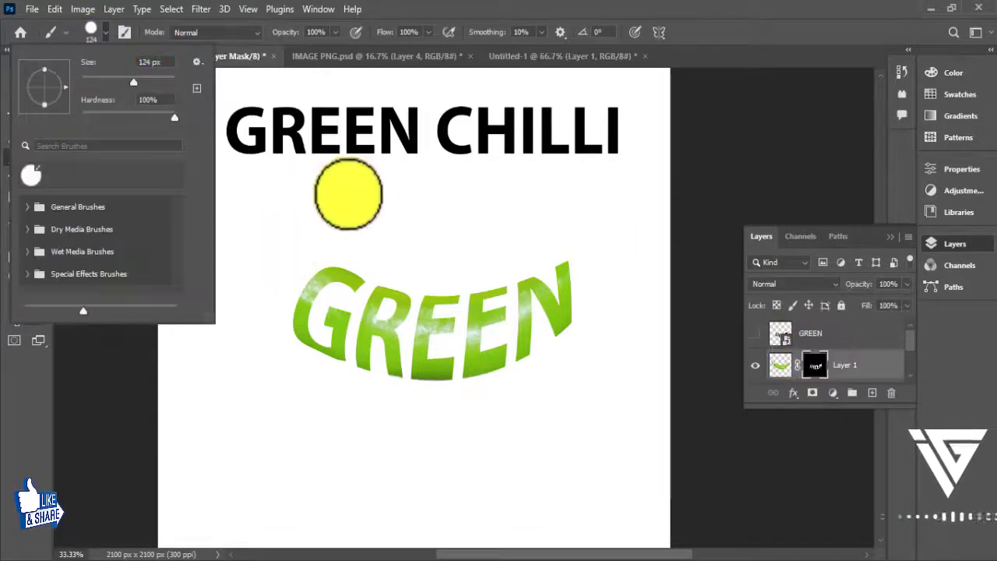
{"action": "key", "text": "Return"}
{"action": "key", "text": "bracketright"}
{"action": "key", "text": "bracketright"}
{"action": "key", "text": "bracketright"}
{"action": "key", "text": "bracketright"}
{"action": "key", "text": "bracketright"}
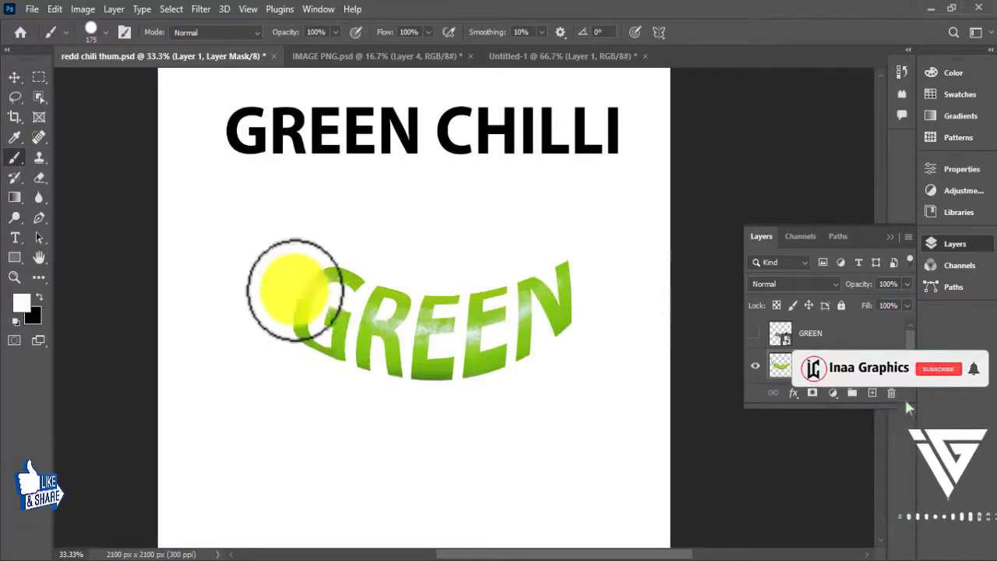
{"action": "mouse_move", "coordinate": [289, 342]}
{"action": "left_mouse_down"}
{"action": "mouse_move", "coordinate": [292, 289]}
{"action": "mouse_move", "coordinate": [310, 263]}
{"action": "mouse_move", "coordinate": [177, 204]}
{"action": "mouse_move", "coordinate": [204, 194]}
{"action": "mouse_move", "coordinate": [264, 325]}
{"action": "mouse_move", "coordinate": [302, 244]}
{"action": "mouse_move", "coordinate": [353, 247]}
{"action": "left_mouse_up"}
{"action": "key", "text": "ctrl+plus"}
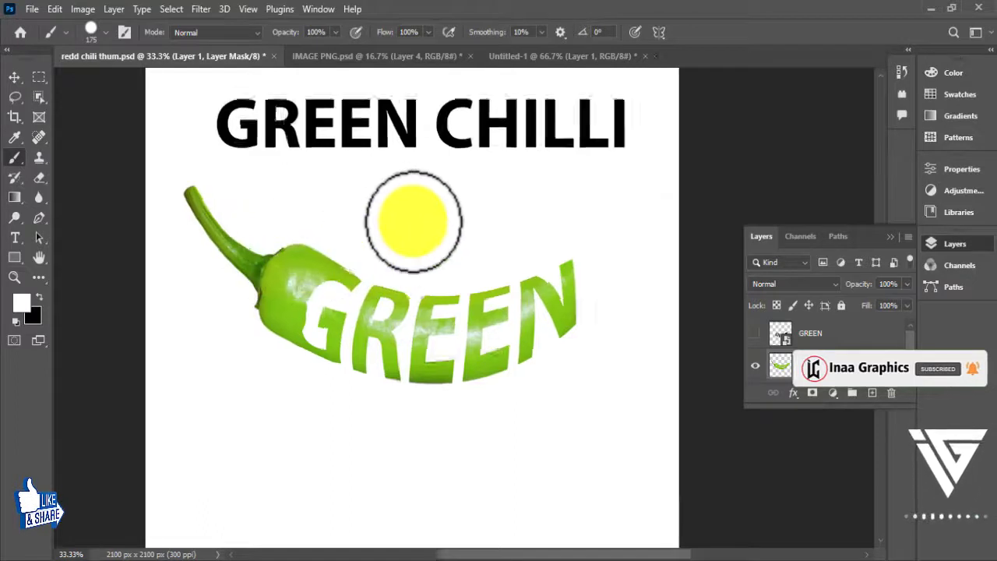
{"action": "left_click_drag", "start_coordinate": [199, 352], "coordinate": [316, 333]}
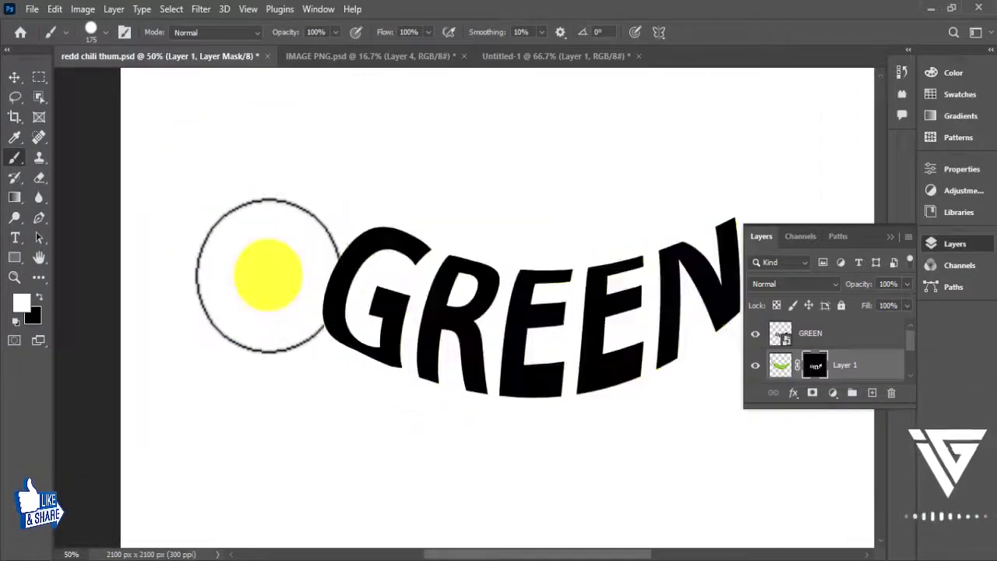
Step: Hide the GREEN text layer and paint white on Layer 1's mask to reveal the stem and body up to the G
{"action": "left_click", "coordinate": [105, 32]}
{"action": "left_click", "coordinate": [754, 334]}
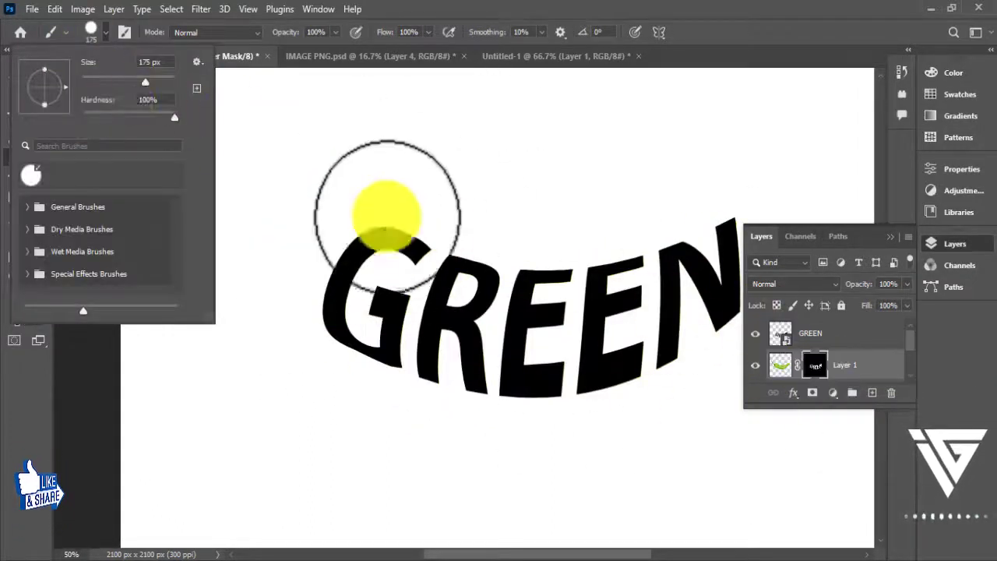
{"action": "mouse_move", "coordinate": [295, 296]}
{"action": "left_mouse_down"}
{"action": "mouse_move", "coordinate": [337, 217]}
{"action": "mouse_move", "coordinate": [159, 125]}
{"action": "mouse_move", "coordinate": [267, 246]}
{"action": "mouse_move", "coordinate": [307, 358]}
{"action": "mouse_move", "coordinate": [371, 194]}
{"action": "mouse_move", "coordinate": [395, 191]}
{"action": "mouse_move", "coordinate": [430, 215]}
{"action": "left_mouse_up"}
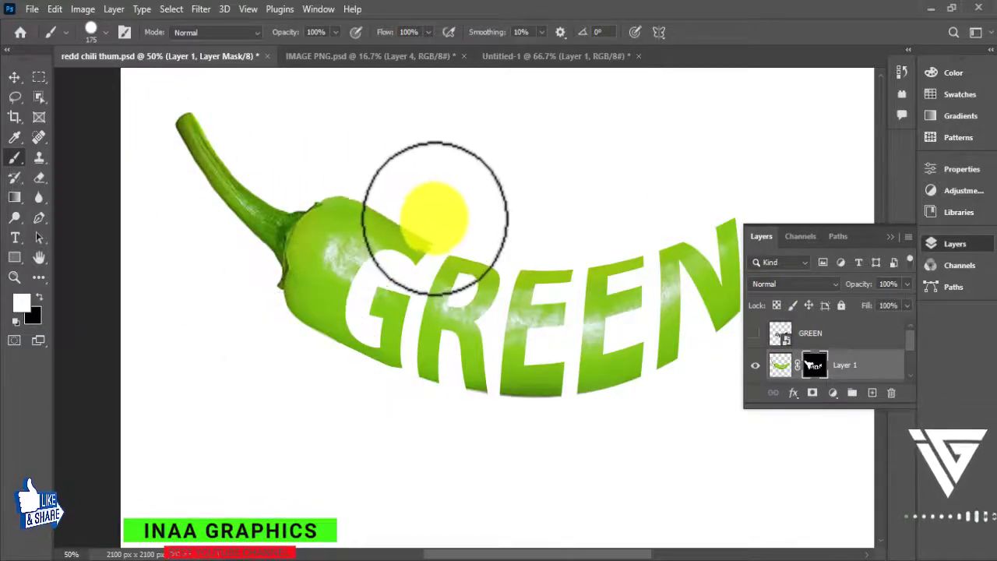
{"action": "key", "text": "ctrl+plus"}
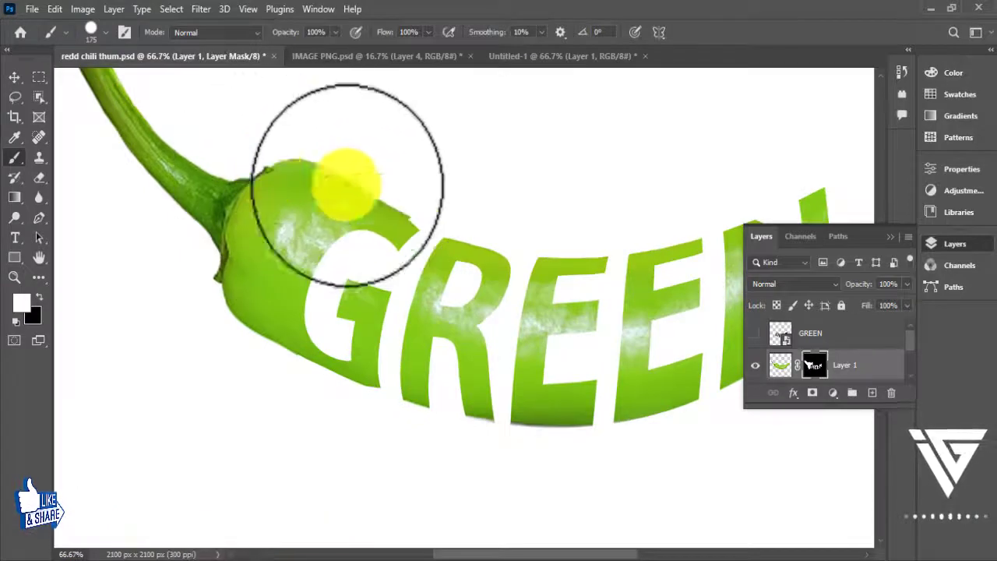
{"action": "key", "text": "ctrl+minus"}
Step: Paint white on Layer 1's mask beyond the letter N to reveal the chilli's tip
{"action": "left_click_drag", "start_coordinate": [361, 258], "coordinate": [191, 238]}
{"action": "left_click_drag", "start_coordinate": [604, 228], "coordinate": [583, 228]}
{"action": "mouse_move", "coordinate": [583, 229]}
{"action": "left_mouse_down"}
{"action": "mouse_move", "coordinate": [572, 200]}
{"action": "mouse_move", "coordinate": [587, 282]}
{"action": "mouse_move", "coordinate": [573, 265]}
{"action": "mouse_move", "coordinate": [566, 204]}
{"action": "mouse_move", "coordinate": [586, 185]}
{"action": "mouse_move", "coordinate": [608, 215]}
{"action": "mouse_move", "coordinate": [558, 194]}
{"action": "left_mouse_up"}
{"action": "key", "text": "ctrl+minus"}
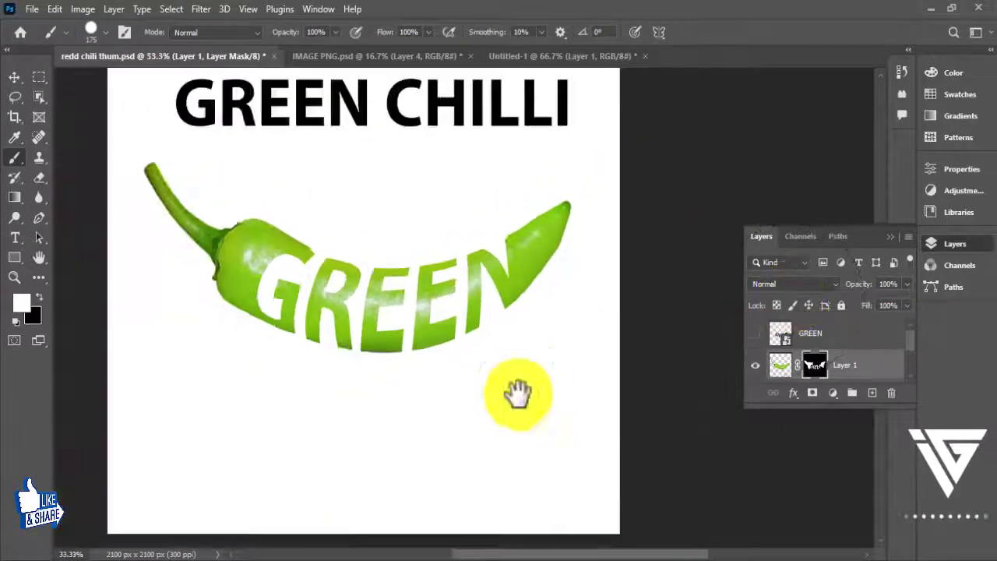
{"action": "left_click_drag", "start_coordinate": [517, 394], "coordinate": [568, 439]}
Step: Examine the mask edges at the chilli's tip and above the letter G
{"action": "key", "text": "ctrl+minus"}
{"action": "key", "text": "ctrl+plus"}
{"action": "key", "text": "ctrl+plus"}
{"action": "key", "text": "ctrl+plus"}
{"action": "left_click_drag", "start_coordinate": [697, 247], "coordinate": [601, 418]}
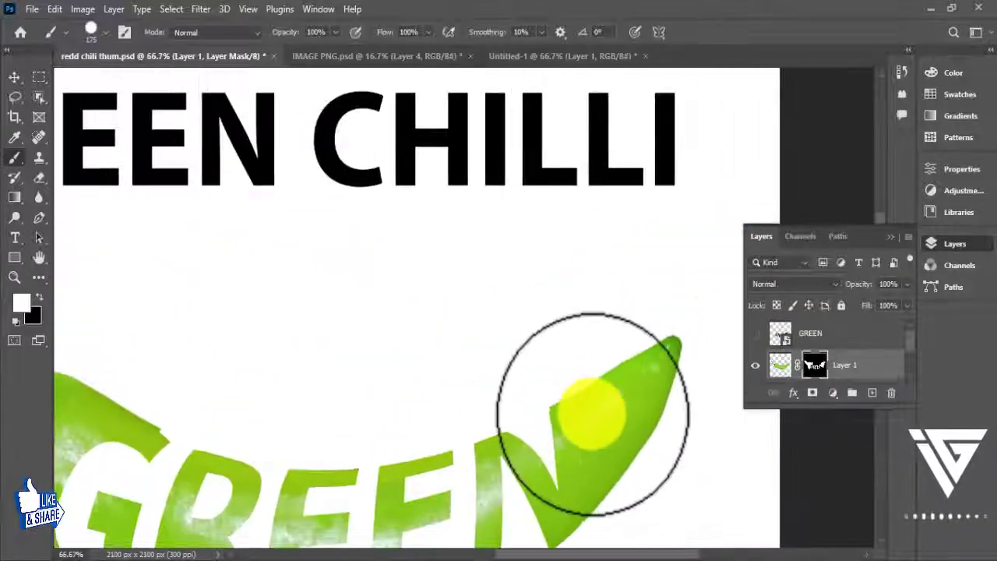
{"action": "left_click_drag", "start_coordinate": [233, 342], "coordinate": [506, 305]}
{"action": "left_click_drag", "start_coordinate": [409, 379], "coordinate": [357, 340]}
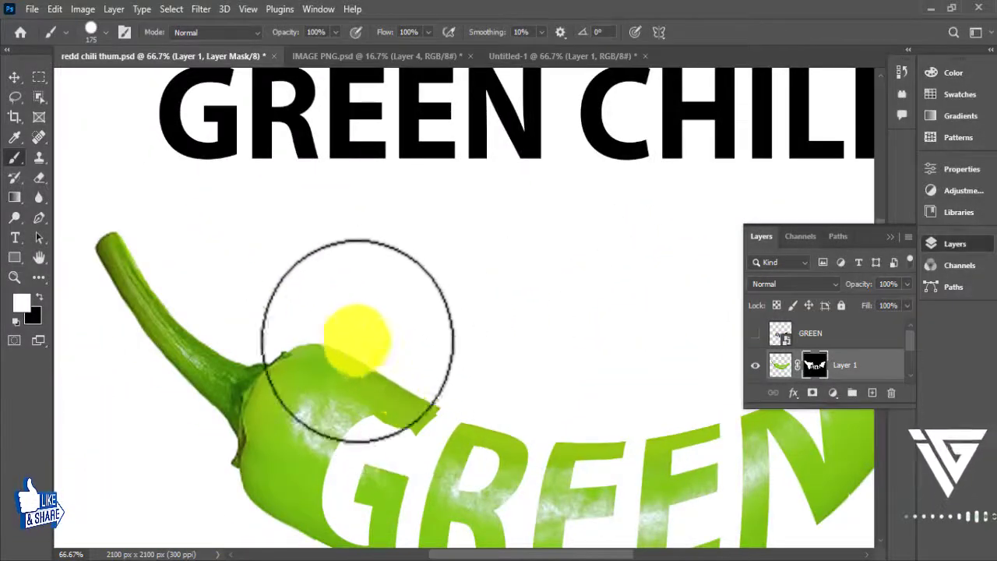
Step: Reduce the brush size to 80 px at the revealed edge above the G and check the whole design
{"action": "key", "text": "bracketleft"}
{"action": "key", "text": "bracketleft"}
{"action": "key", "text": "bracketleft"}
{"action": "key", "text": "bracketleft"}
{"action": "key", "text": "bracketleft"}
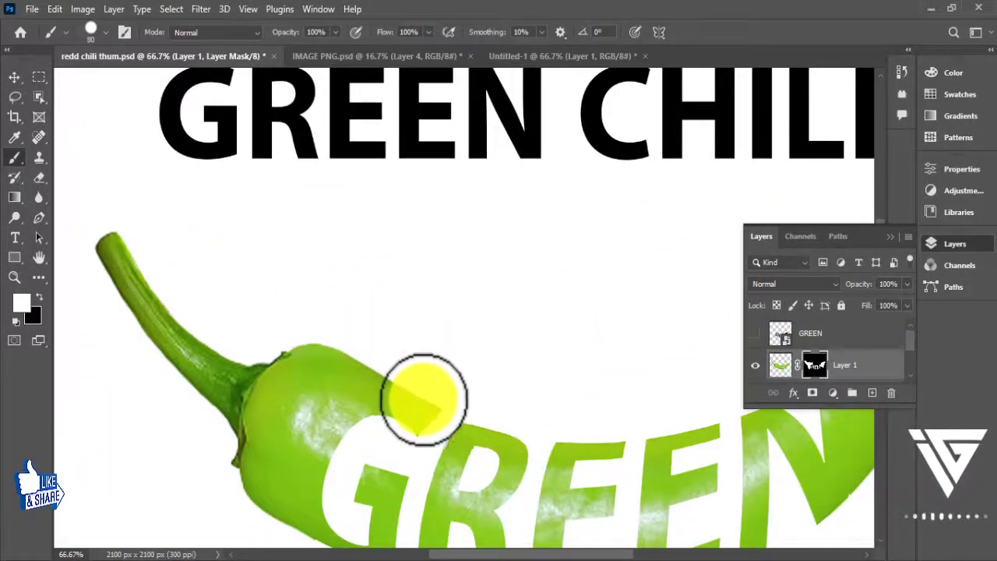
{"action": "key", "text": "ctrl+minus"}
{"action": "left_click_drag", "start_coordinate": [307, 255], "coordinate": [243, 197]}
{"action": "key", "text": "ctrl+minus"}
{"action": "left_click_drag", "start_coordinate": [378, 323], "coordinate": [310, 325]}
{"action": "key", "text": "ctrl+minus"}
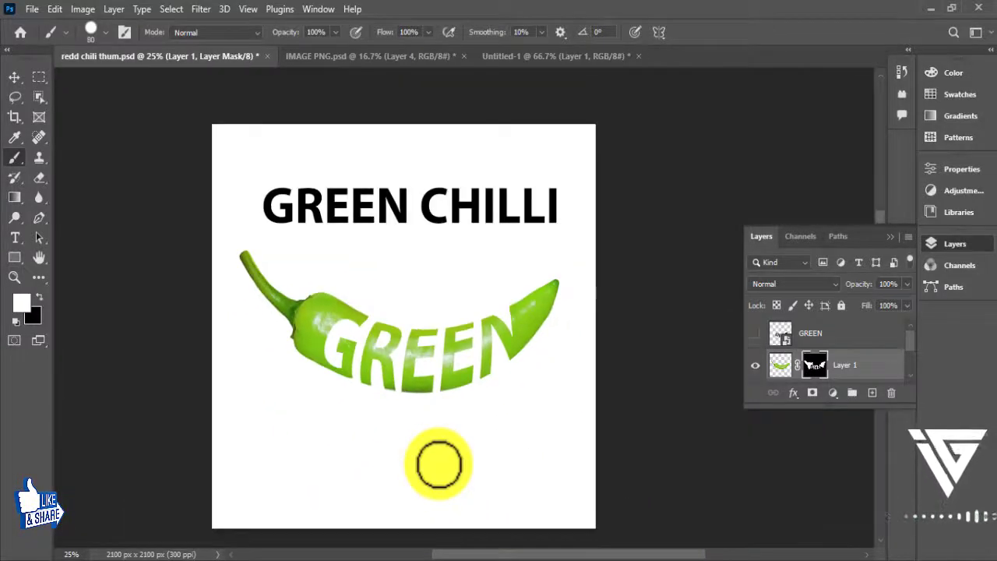